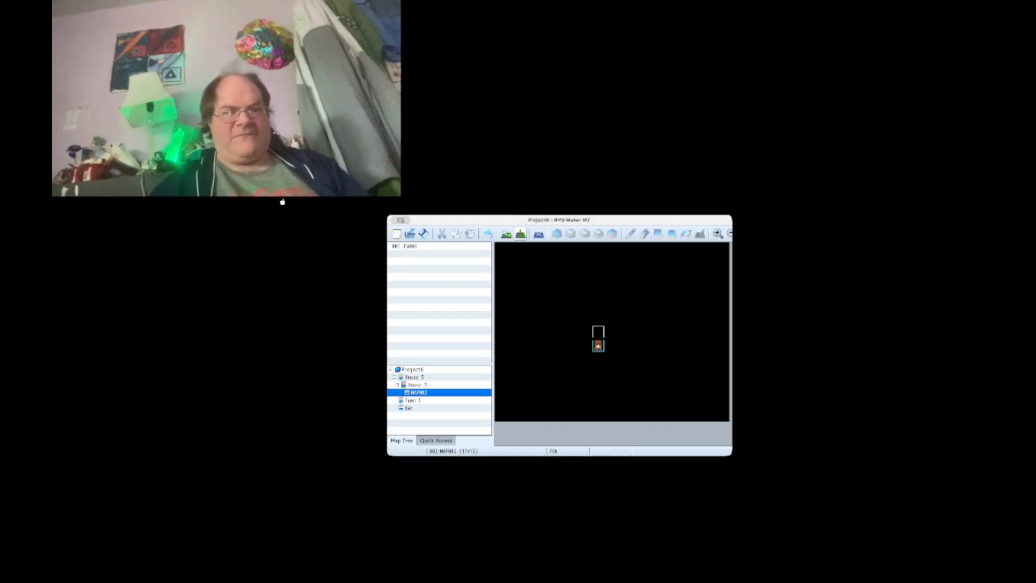
- Enlarge the editor window and review both pages of the event above the player start on MAP002
drag(387, 456, 314, 516)
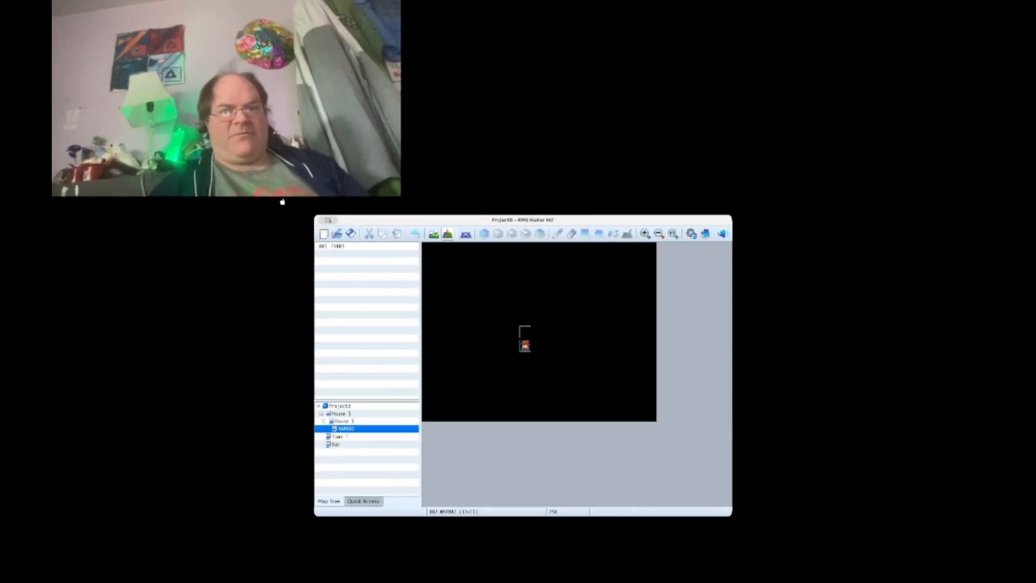
click(525, 345)
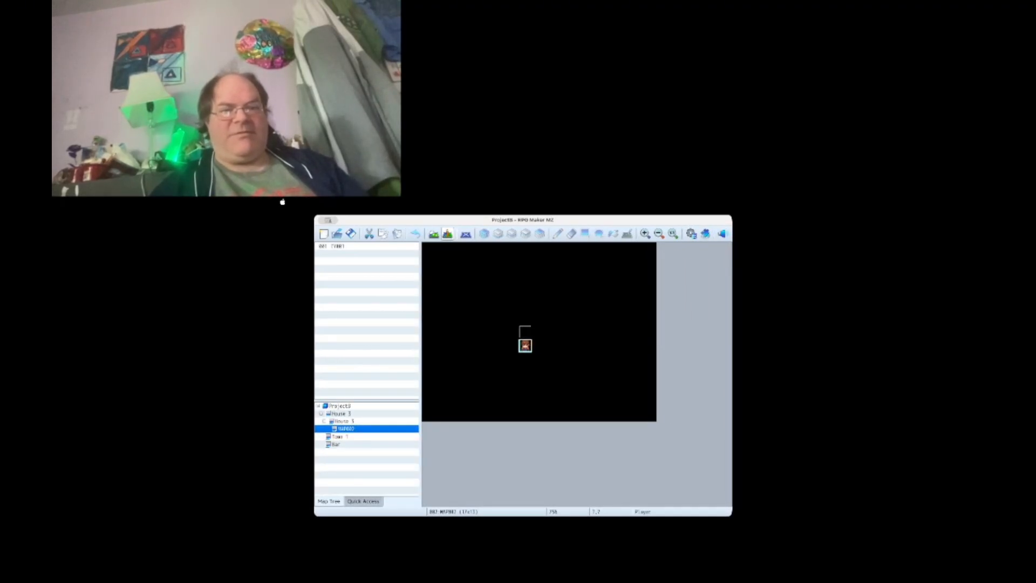
click(525, 332)
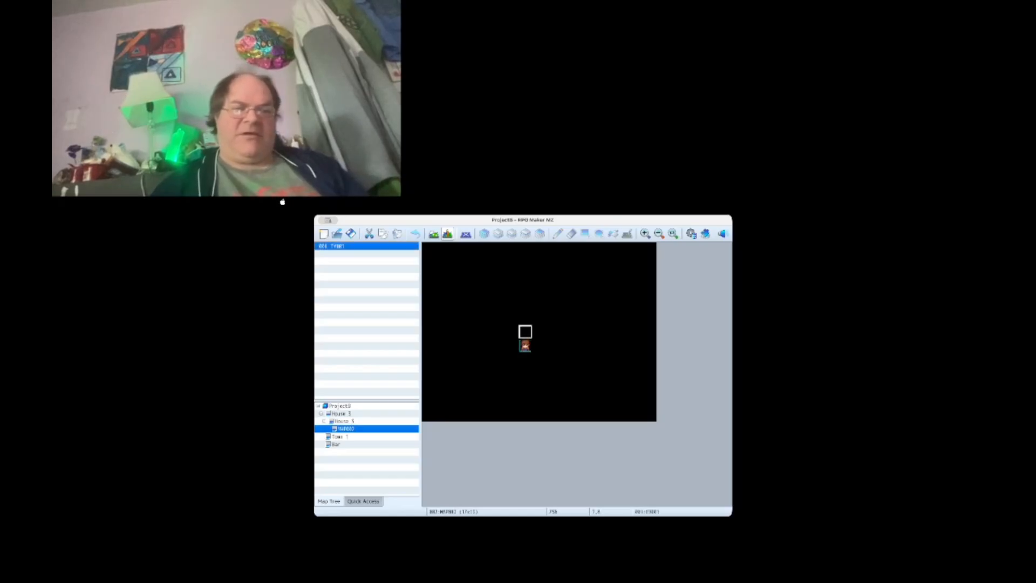
double_click(525, 332)
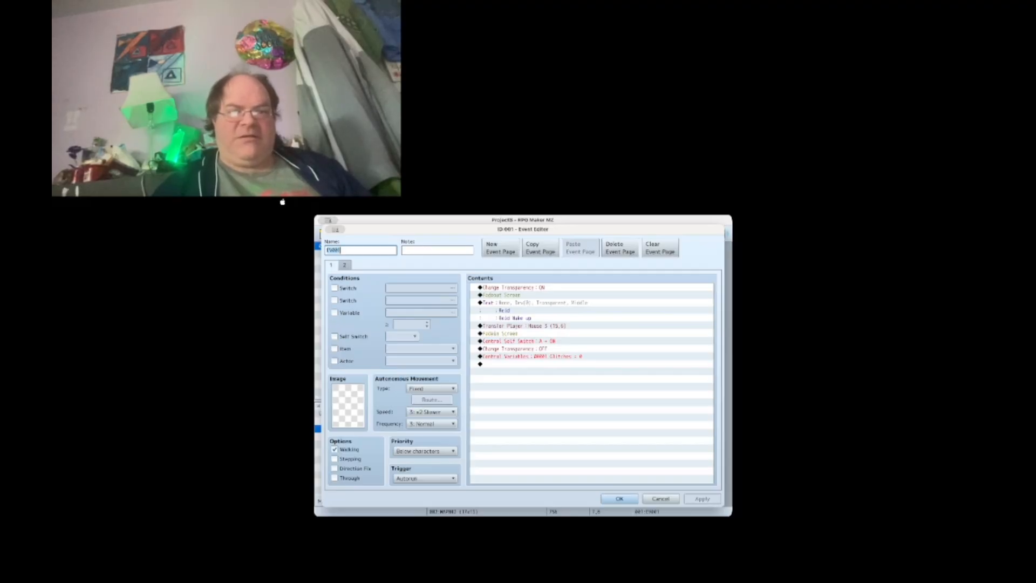
click(344, 265)
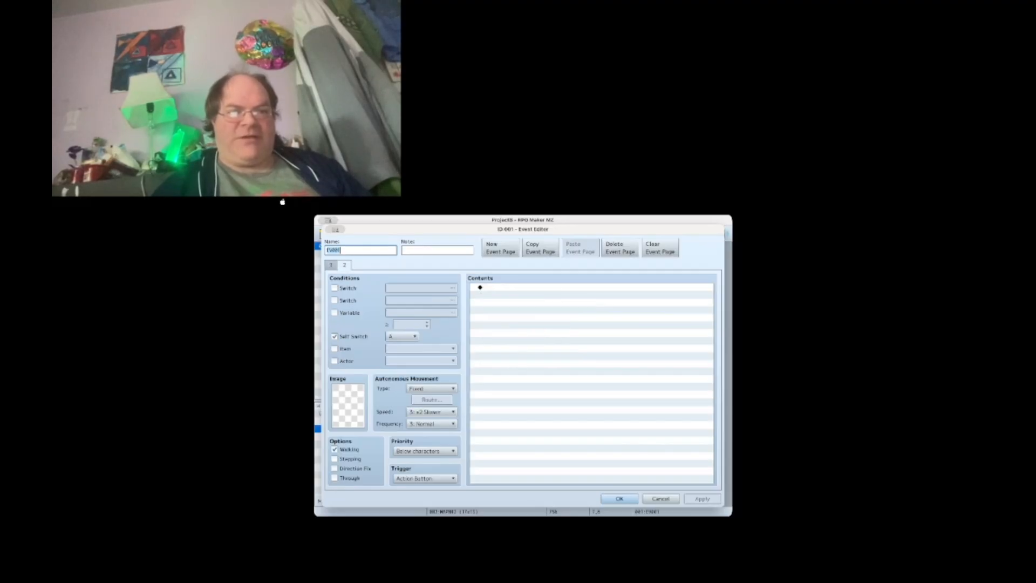
click(330, 265)
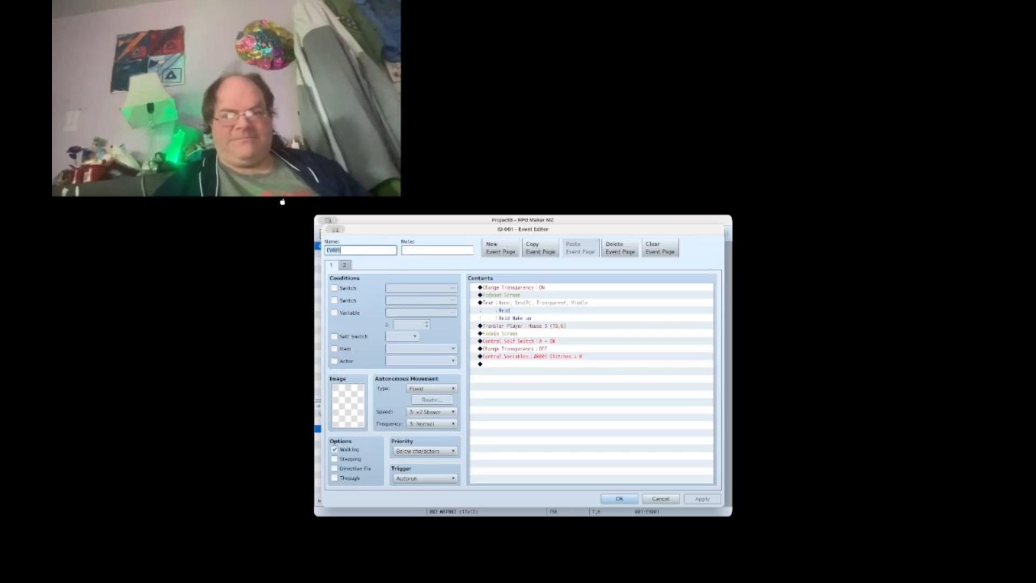
click(620, 499)
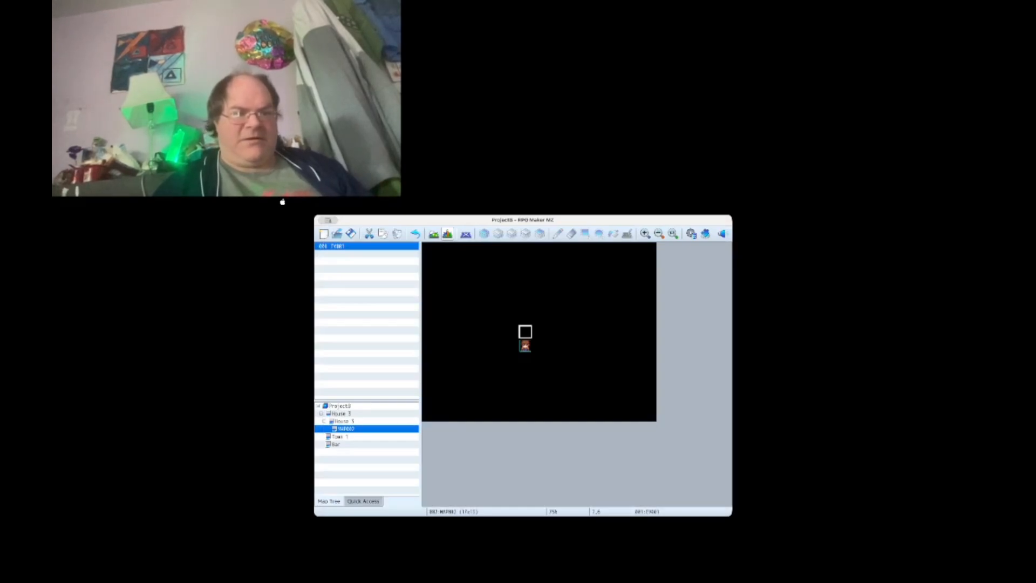
- Review the command contents and both pages of the autorun event on the upper House map
click(341, 413)
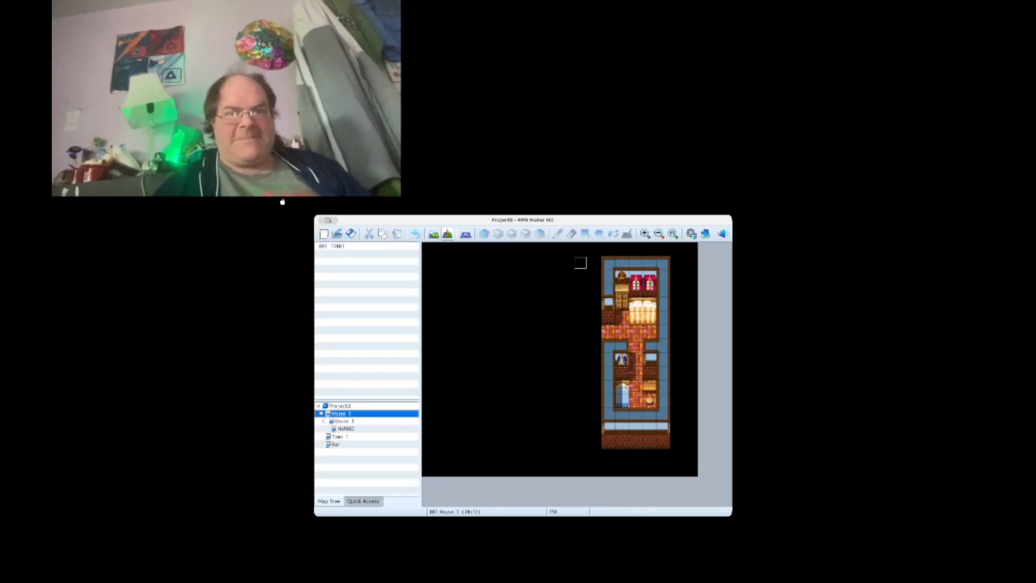
double_click(580, 262)
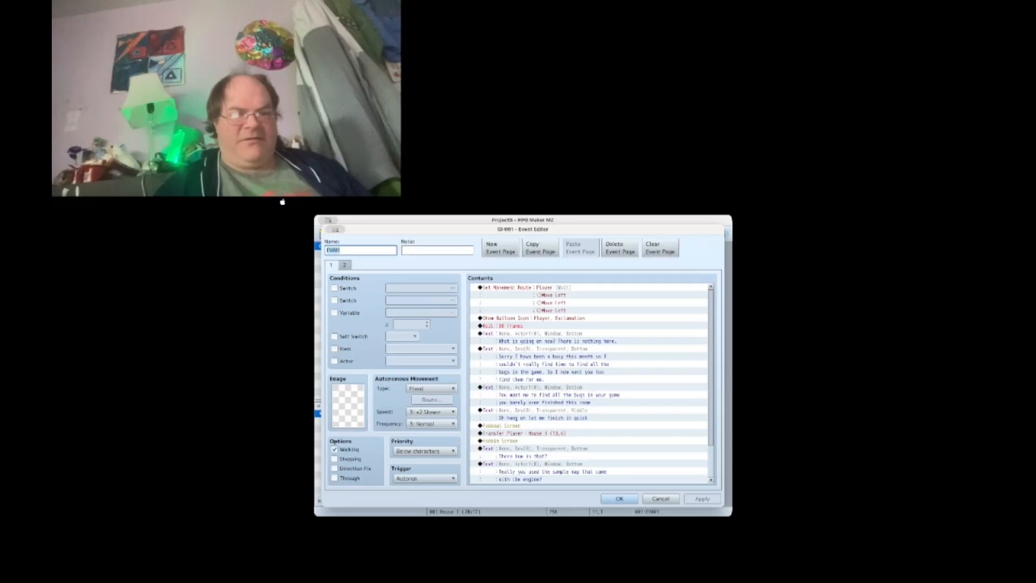
scroll(591, 384, down, 3)
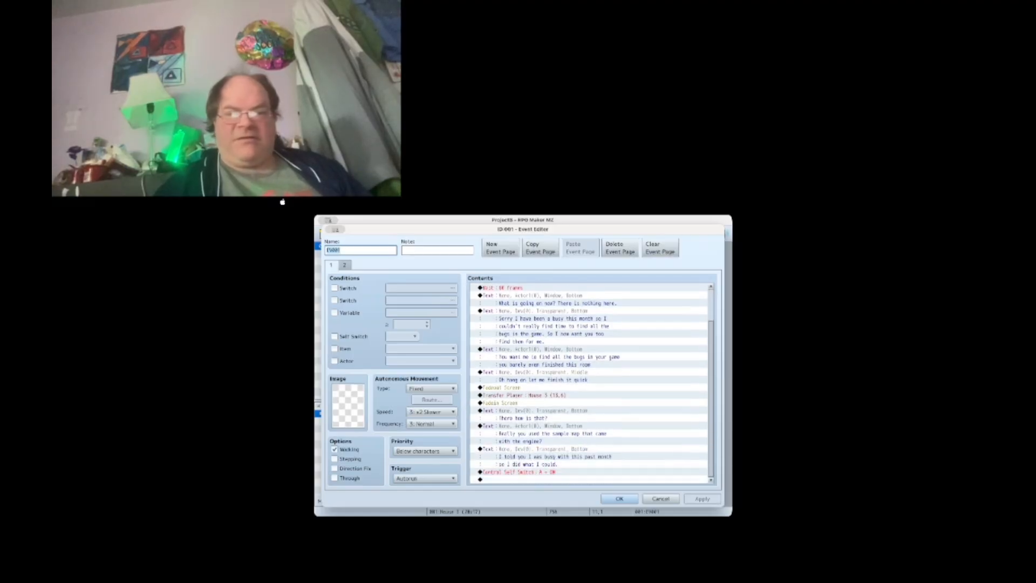
click(345, 265)
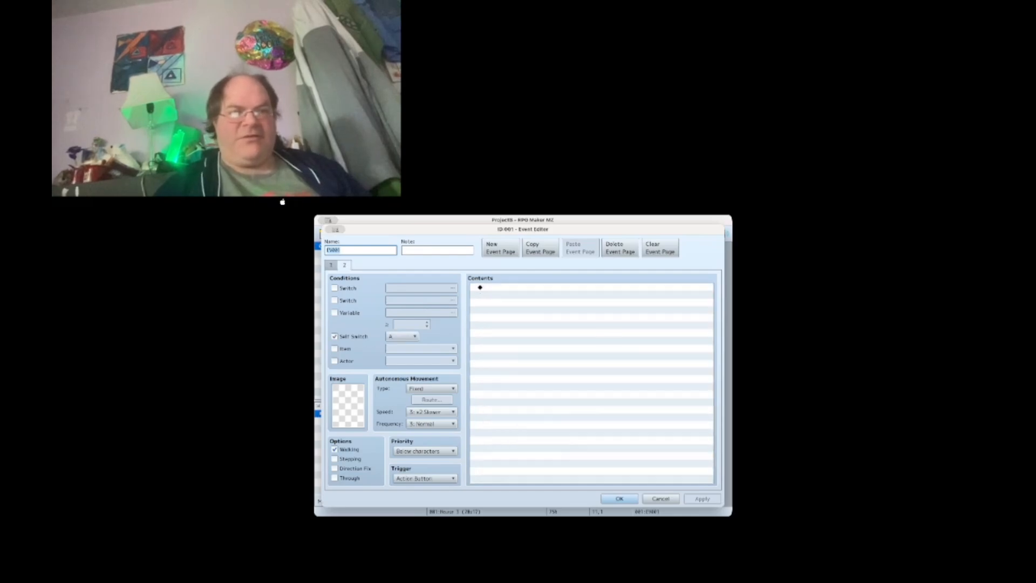
click(331, 265)
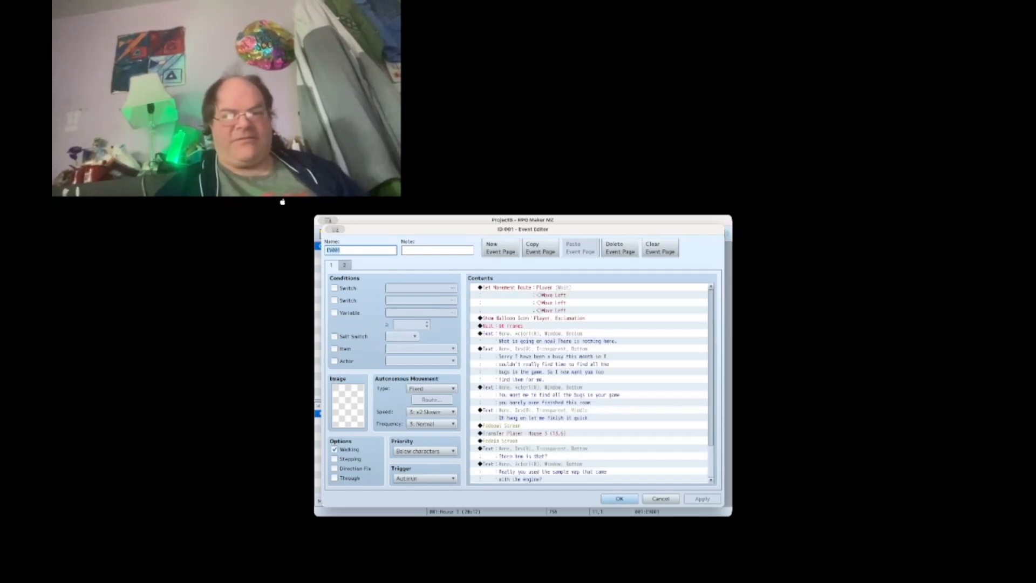
click(620, 498)
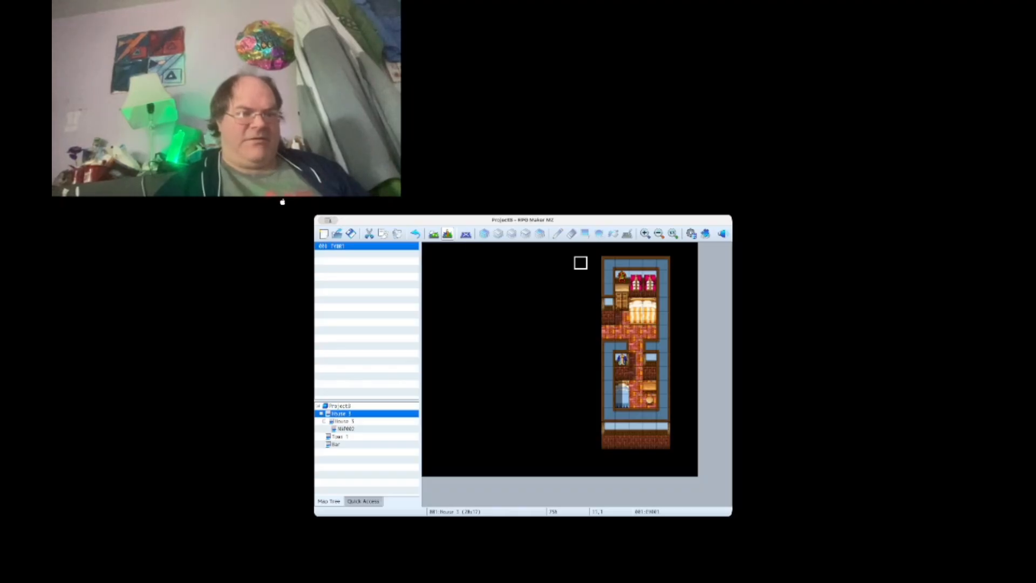
- Delete the existing event on the doorway of the large wooden building southeast of the fountain on the Town 1 map
click(340, 436)
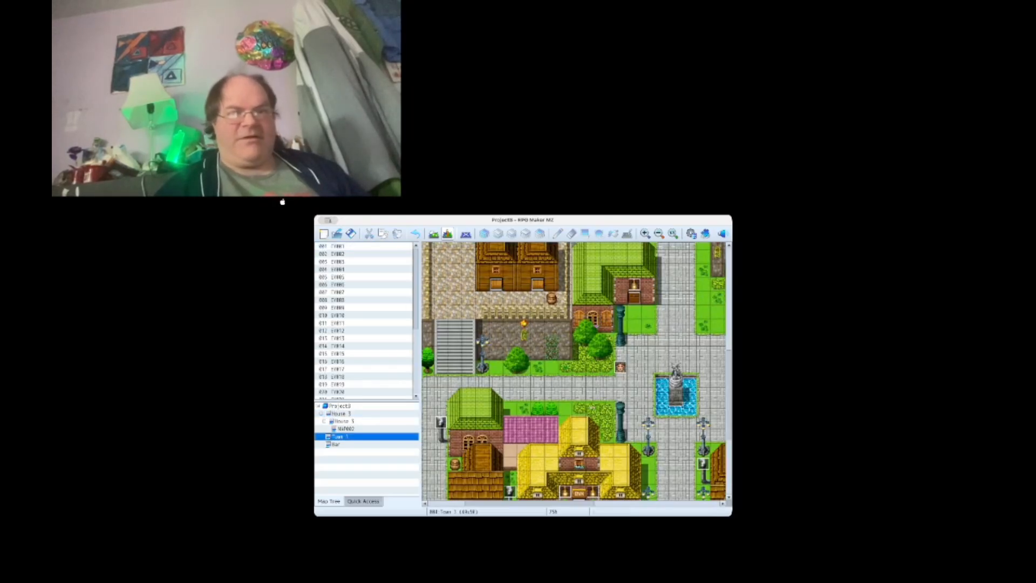
scroll(577, 371, down, 3)
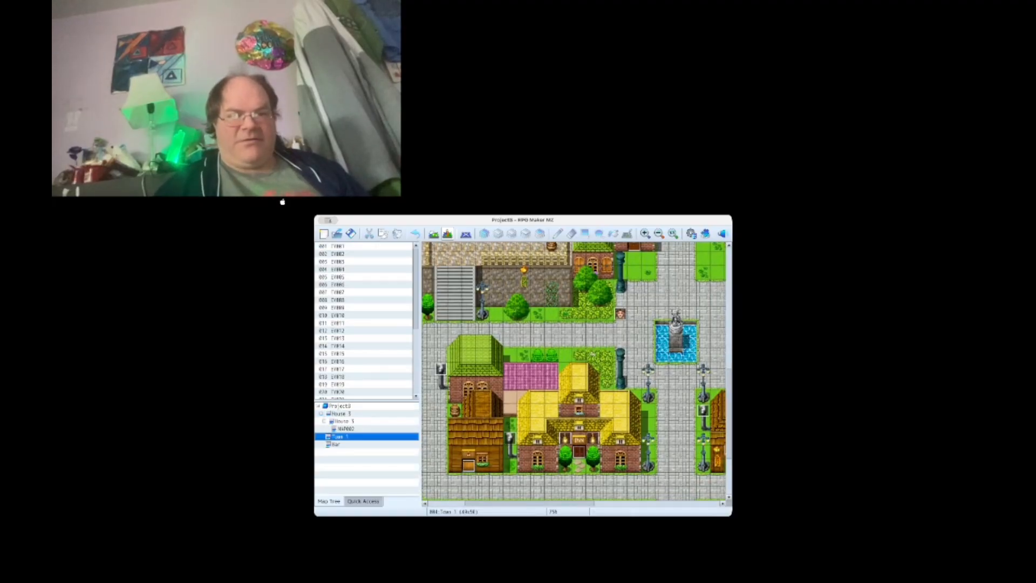
scroll(574, 372, right, 5)
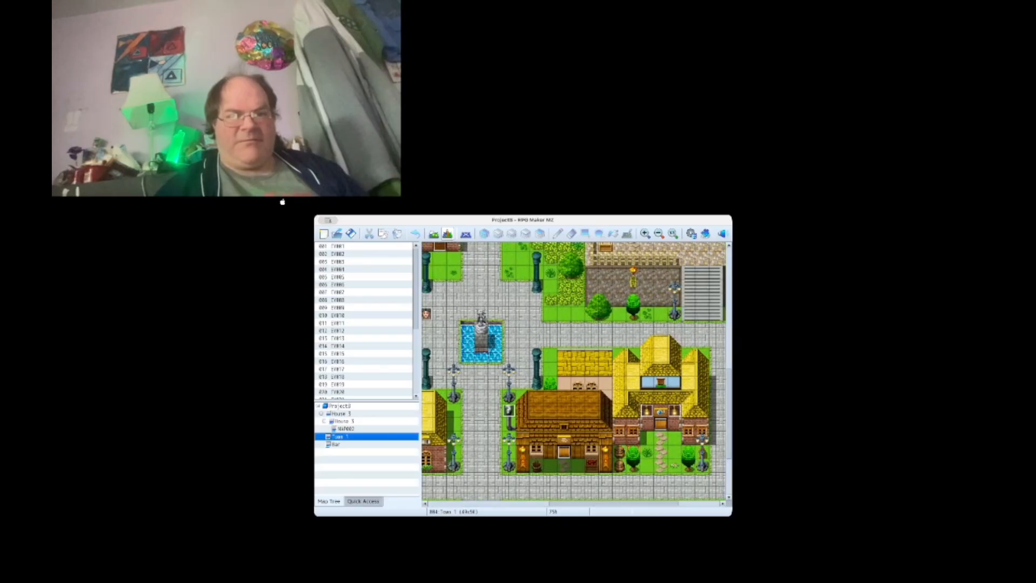
click(565, 452)
right_click(567, 452)
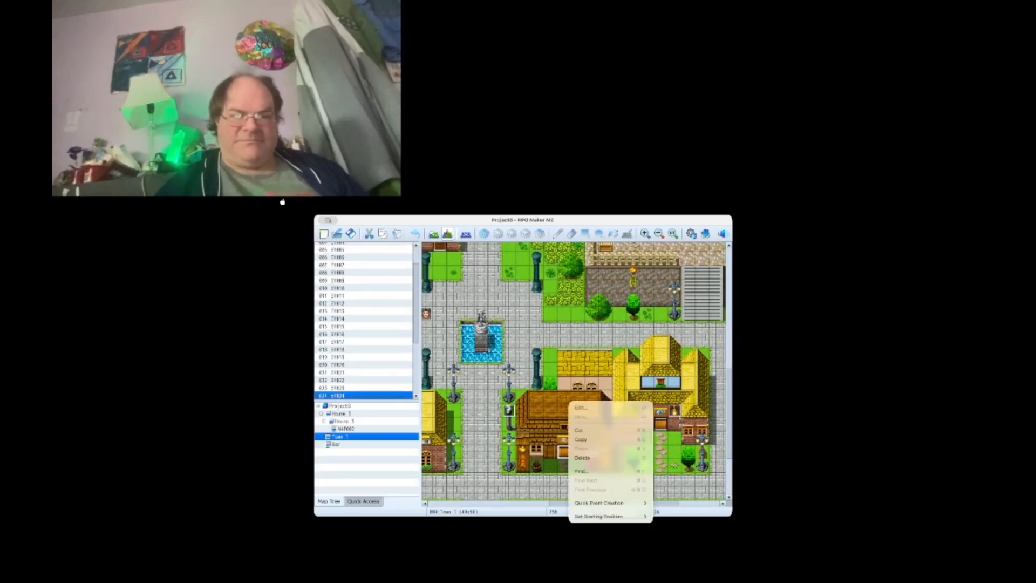
click(582, 458)
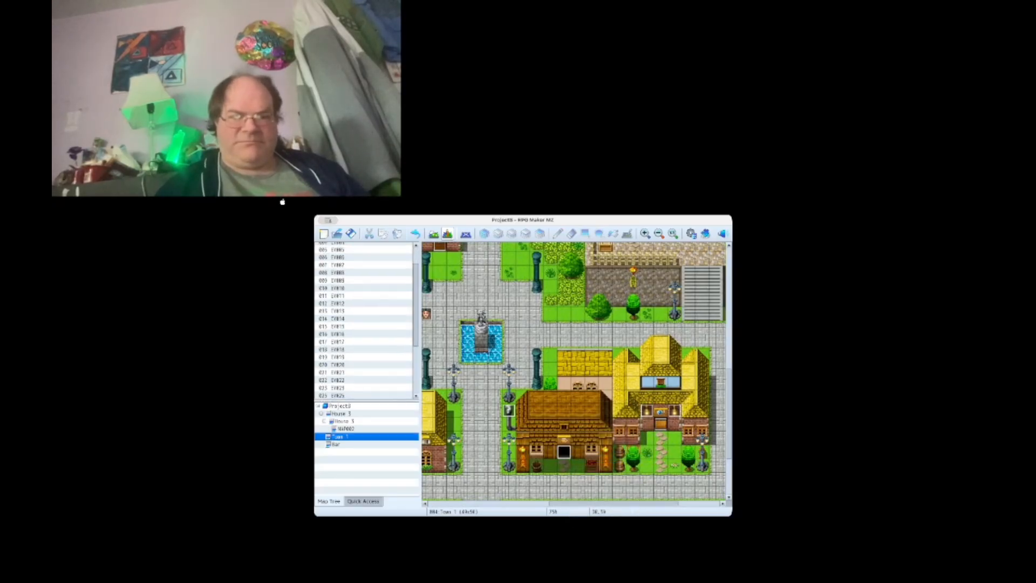
- Create a quick Door event on the wooden building's doorway that leads to the Bar map entrance at (8,12)
right_click(563, 452)
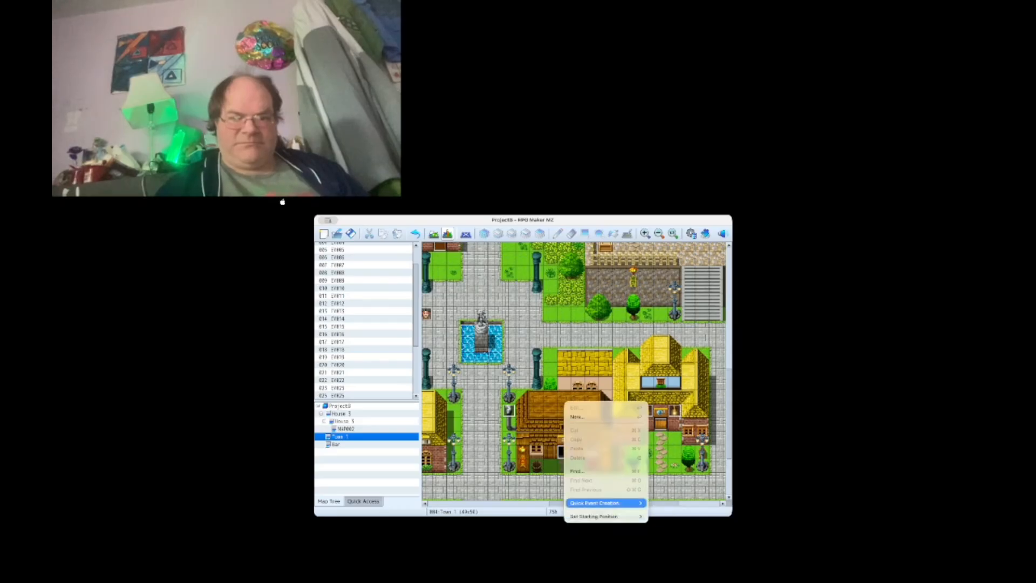
mouse_move(599, 503)
click(660, 479)
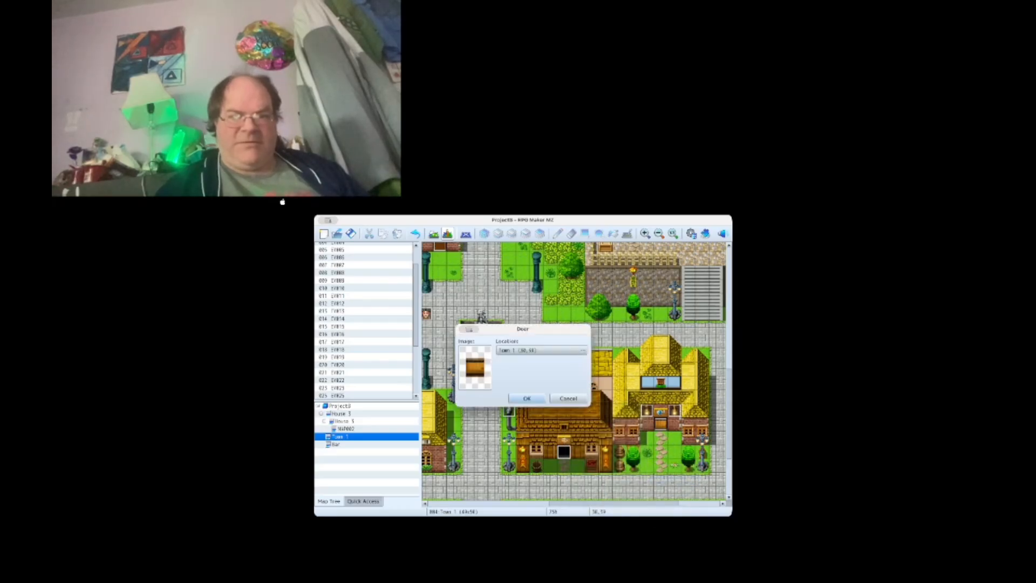
click(542, 350)
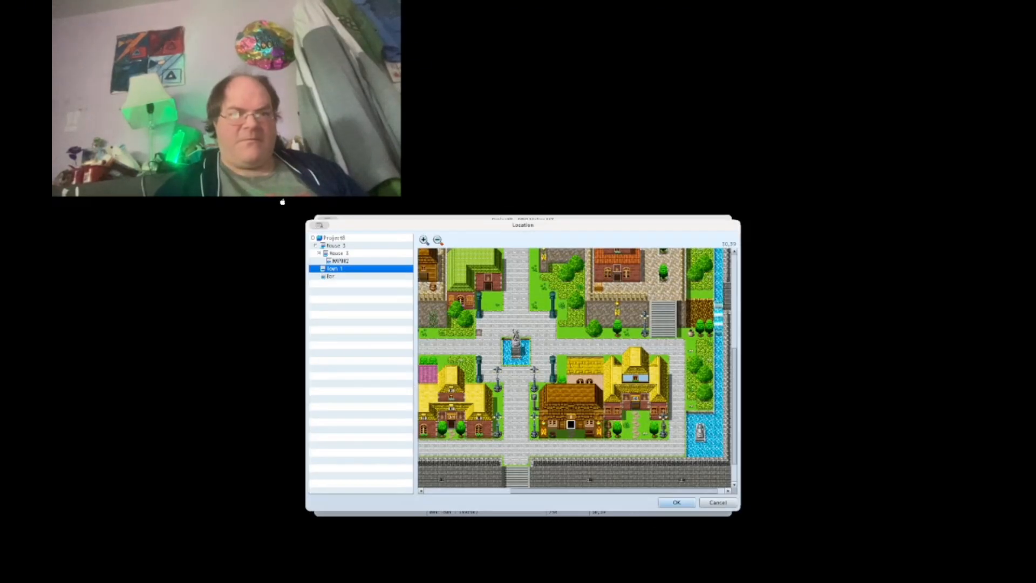
click(331, 276)
click(495, 363)
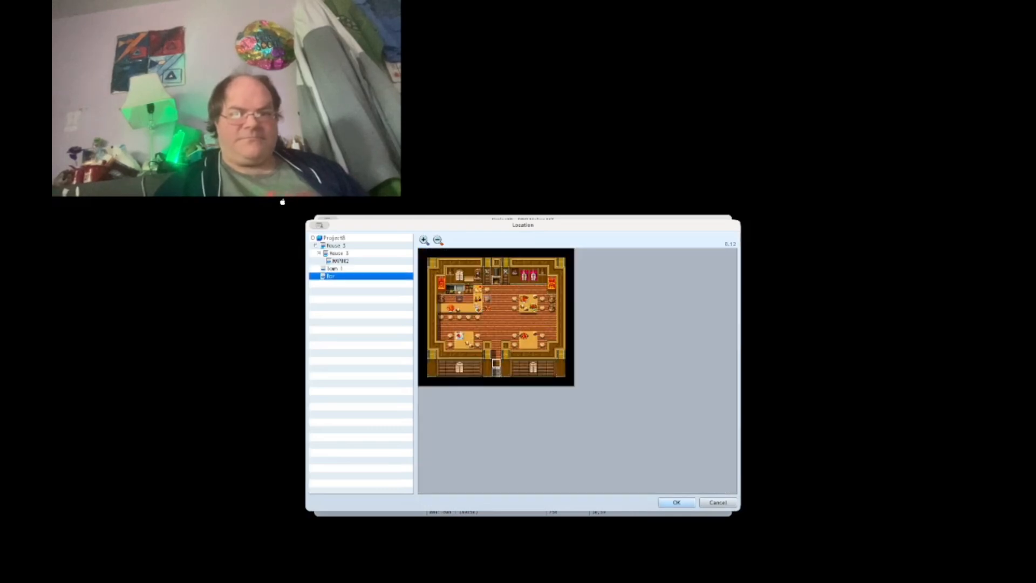
click(677, 503)
key(Return)
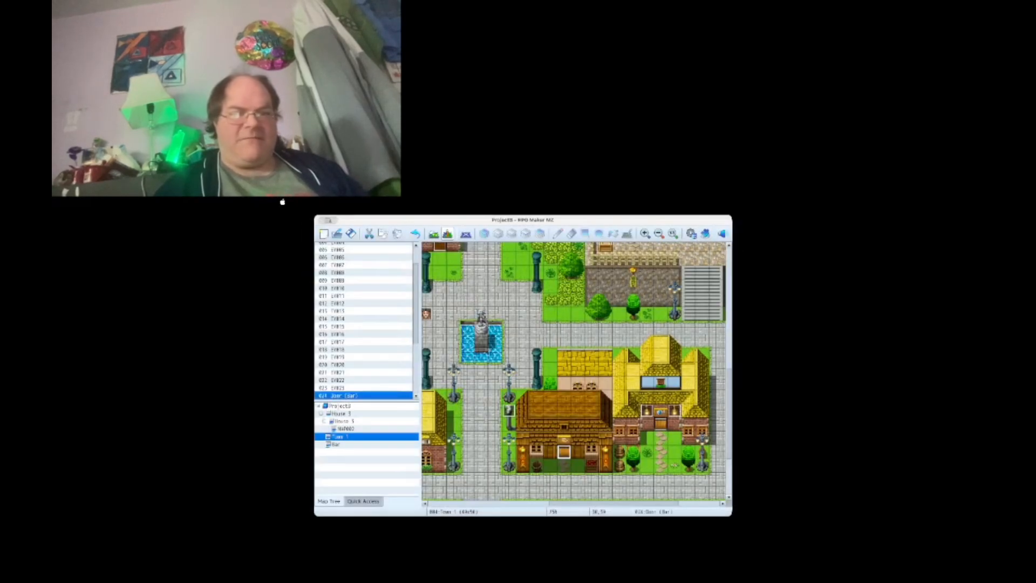
- Edit the Bar map's exit event so its Transfer Player command leads to Town 1, directly in front of the bar door
click(335, 443)
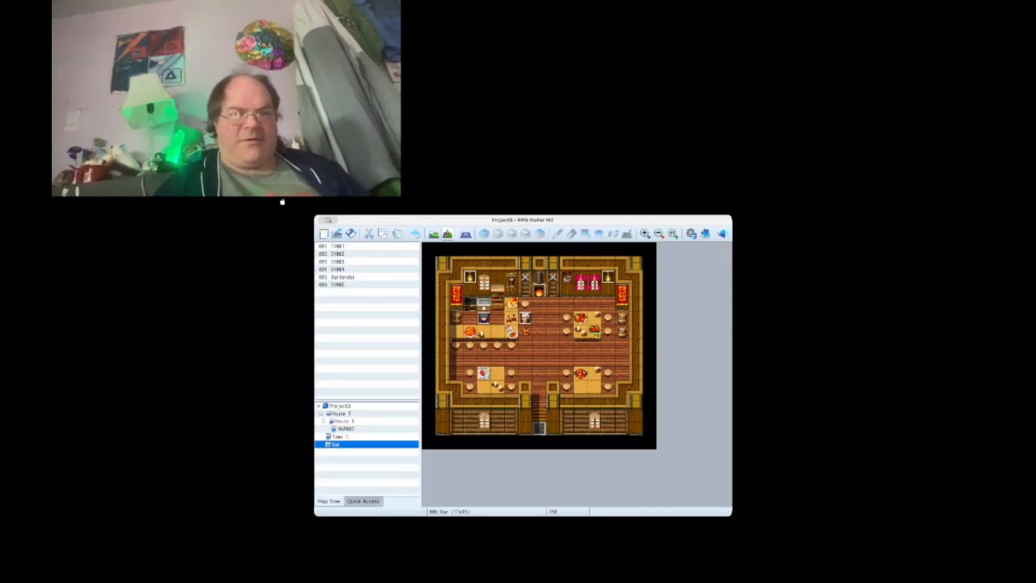
right_click(539, 429)
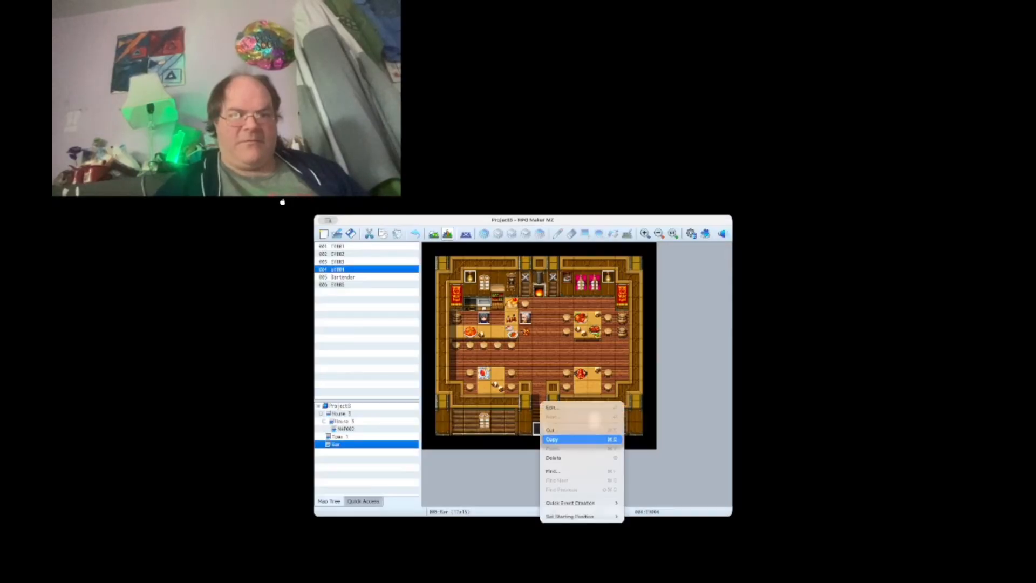
click(552, 408)
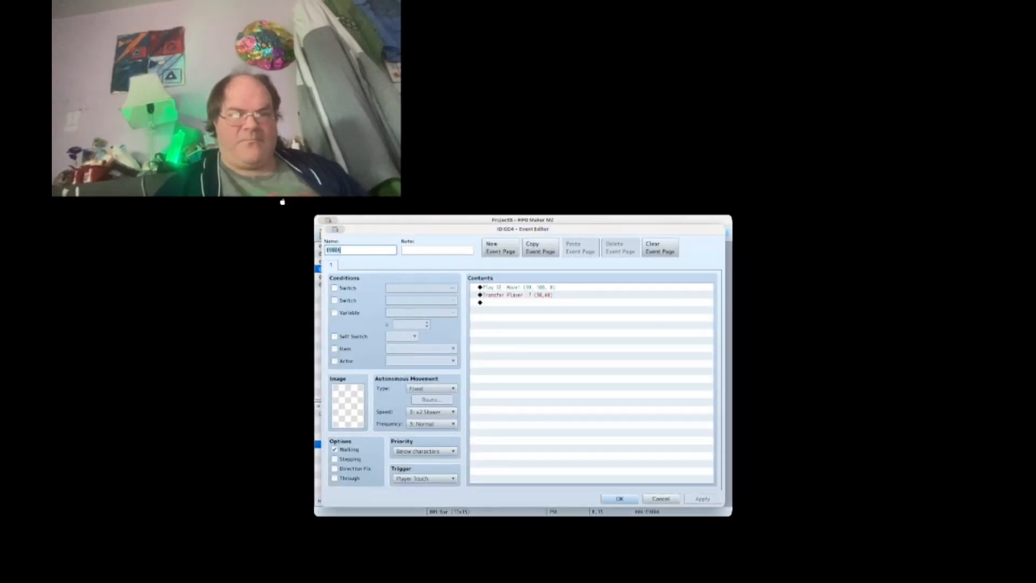
right_click(538, 295)
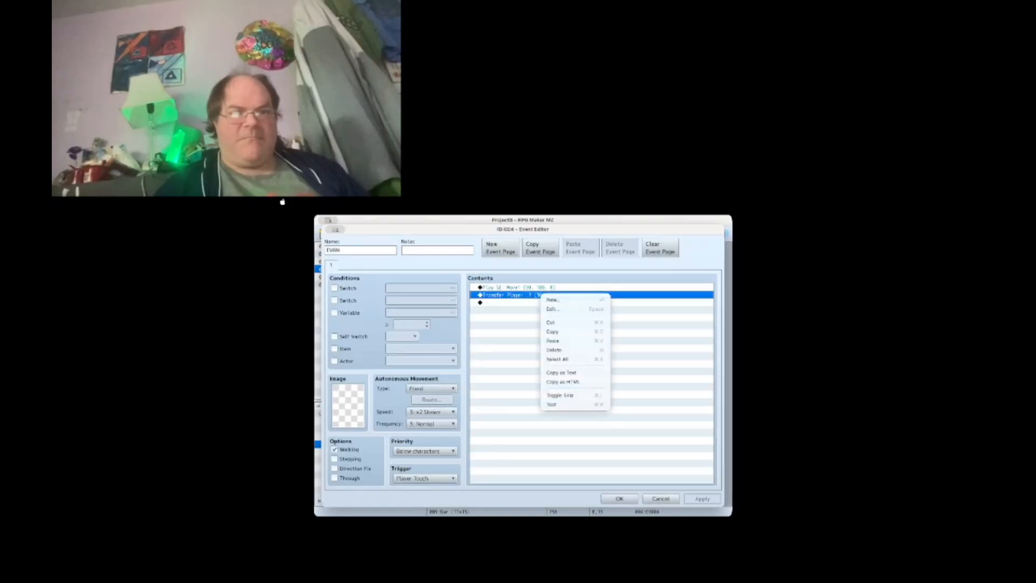
click(559, 300)
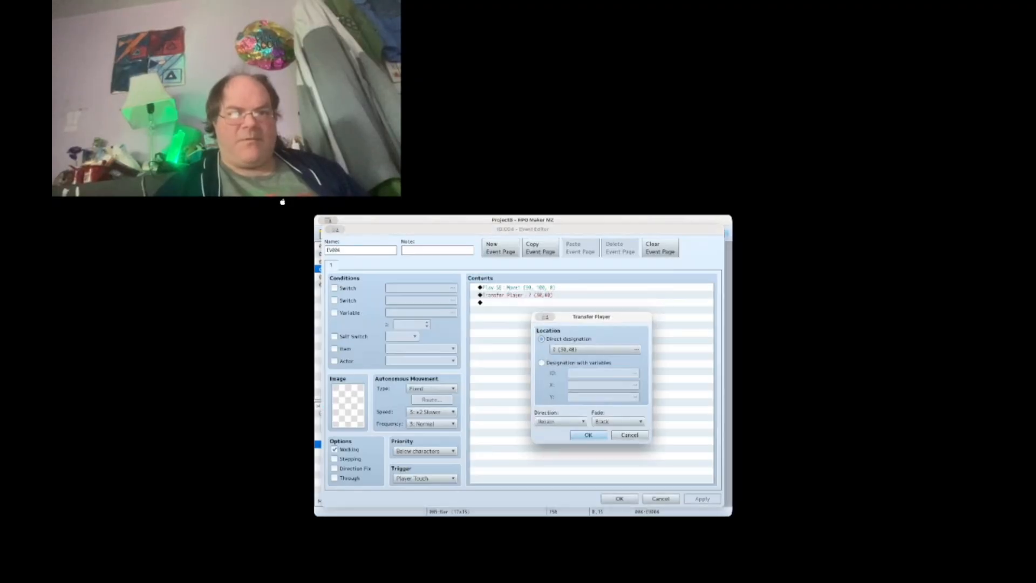
click(593, 349)
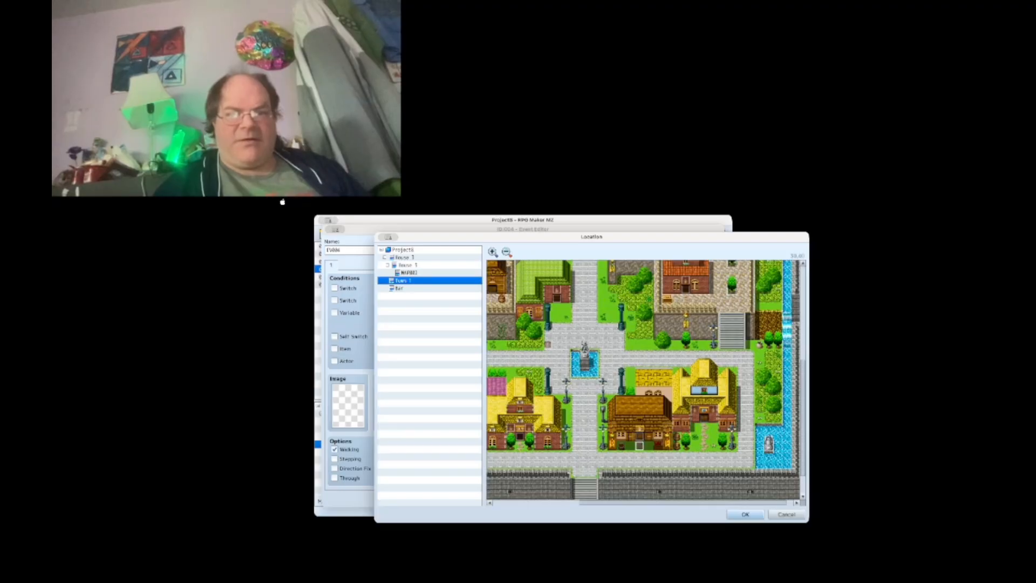
click(746, 514)
click(589, 435)
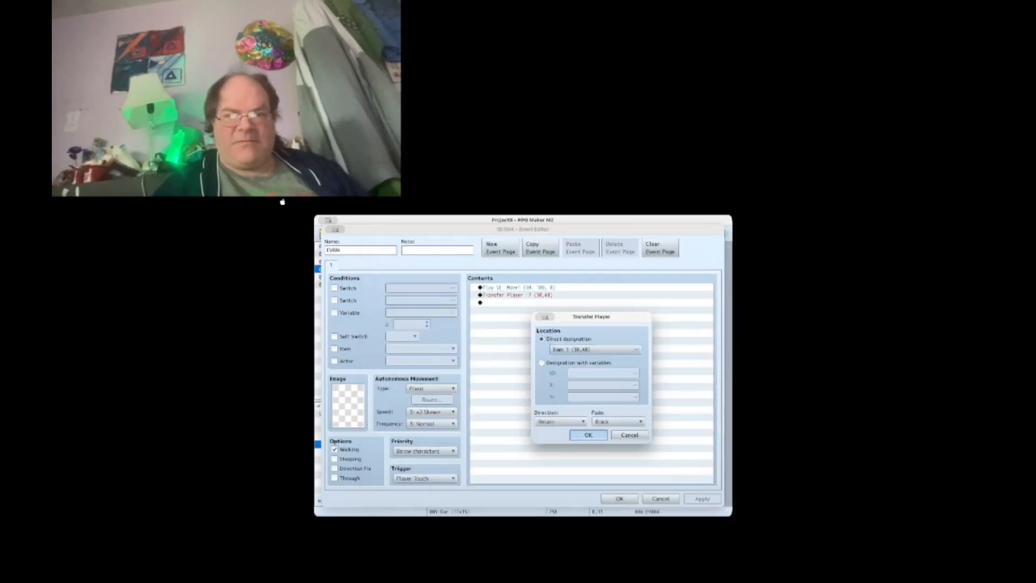
click(702, 499)
click(620, 499)
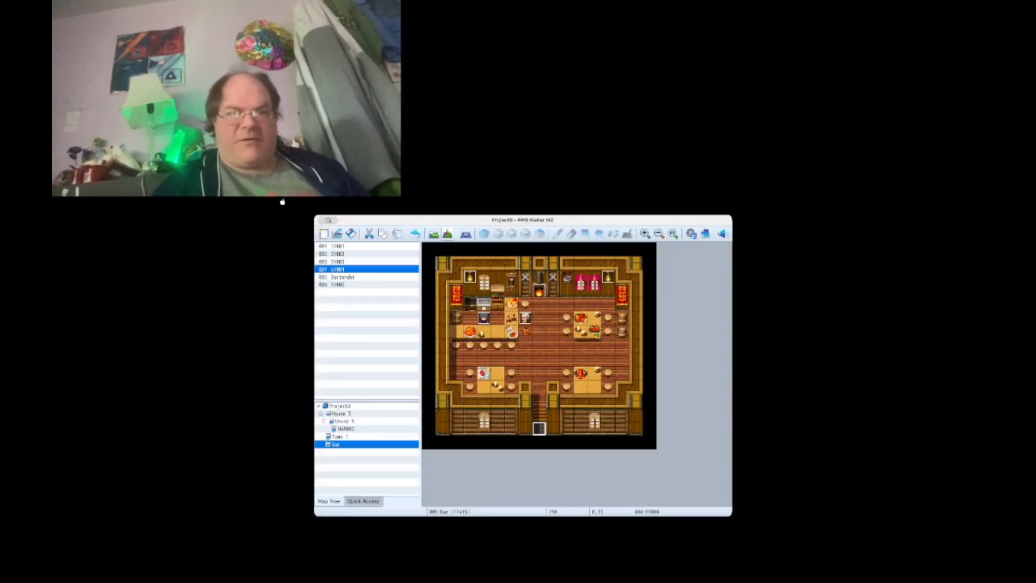
- Switch from the Bar map to Town 1 and on to the upper House 3 map
click(340, 437)
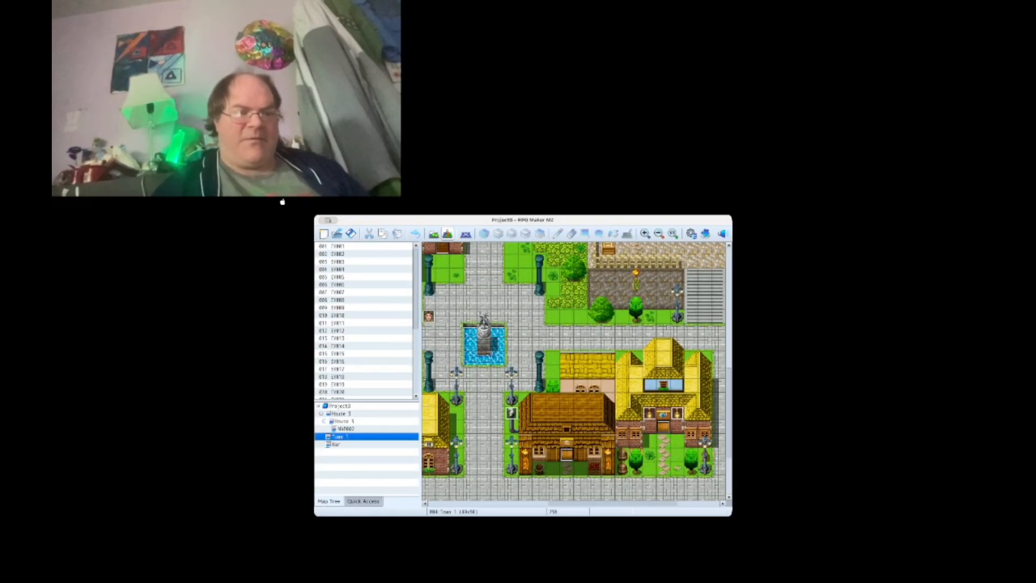
click(340, 406)
click(340, 414)
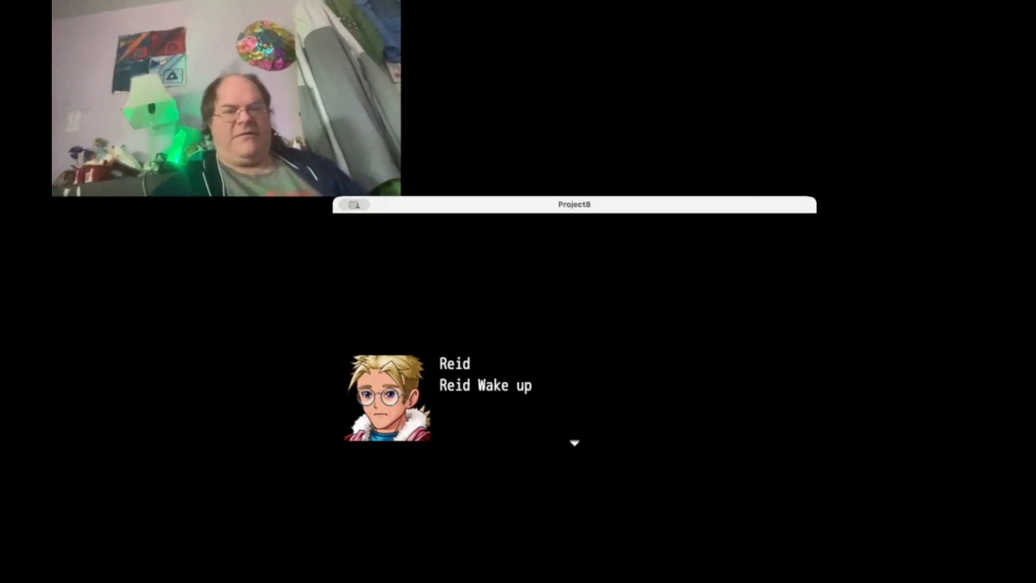
- Playtest the project and advance through the whole opening dialogue in the house
key(Return)
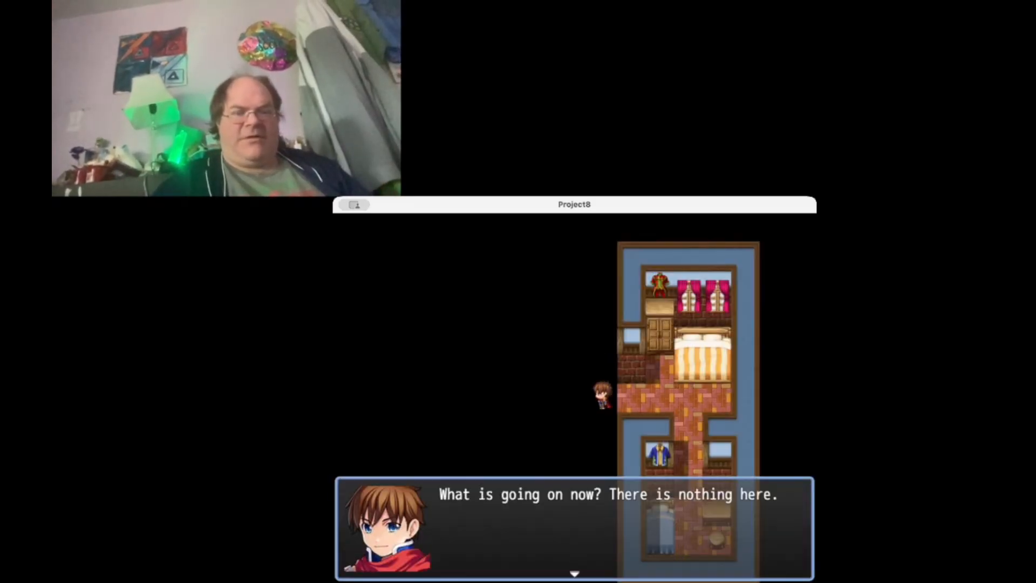
key(Return)
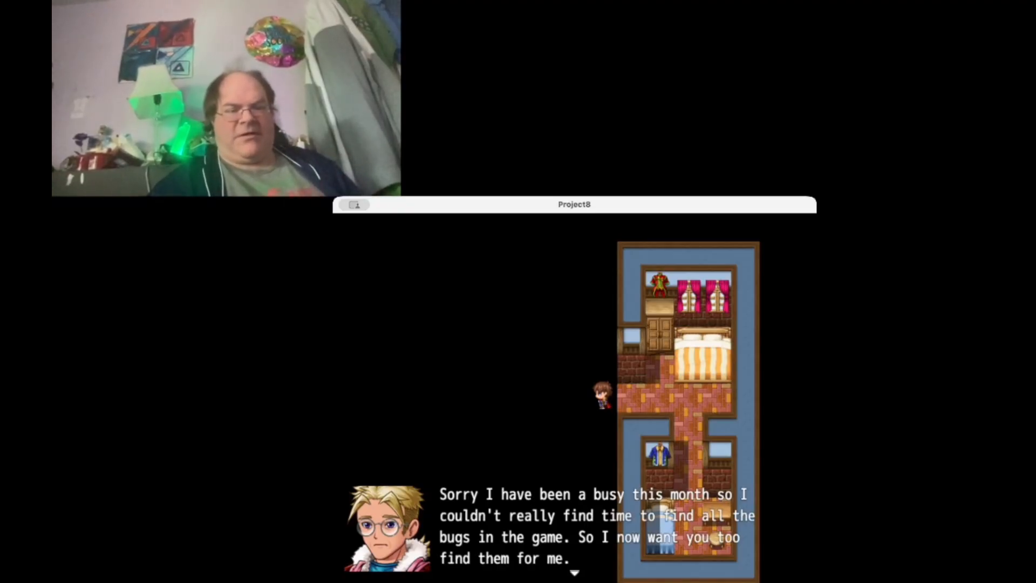
key(Return)
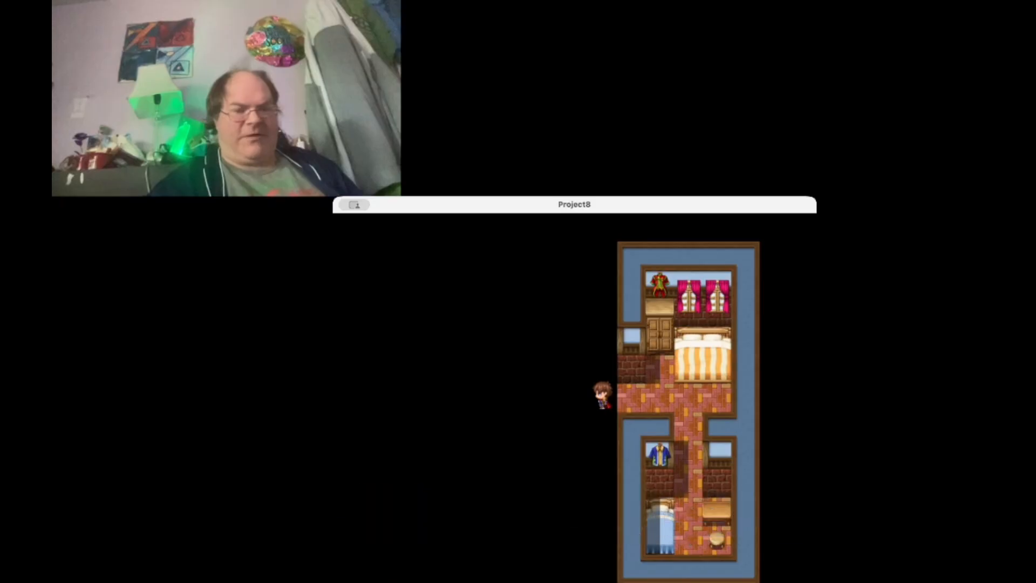
key(Return)
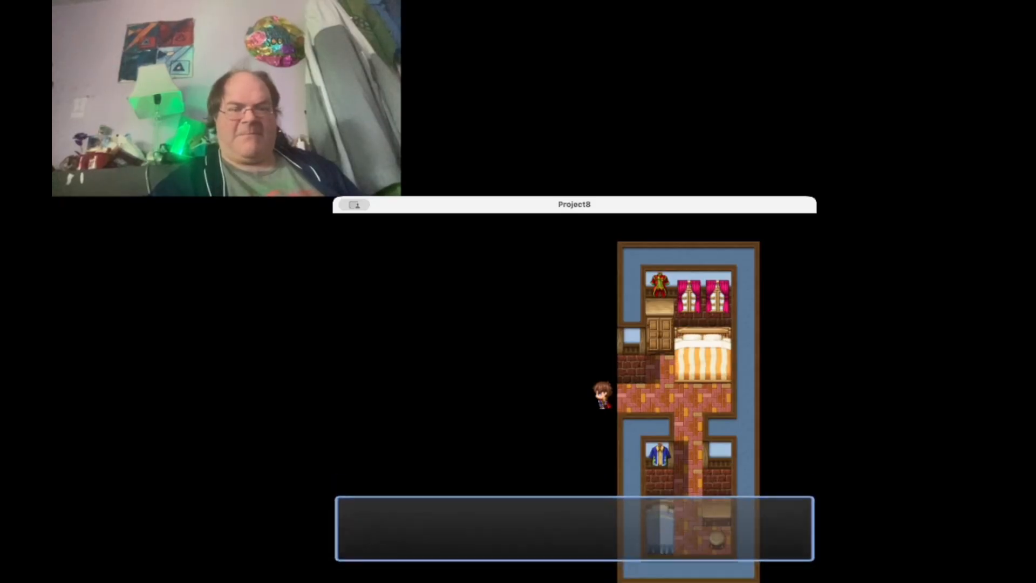
key(Return)
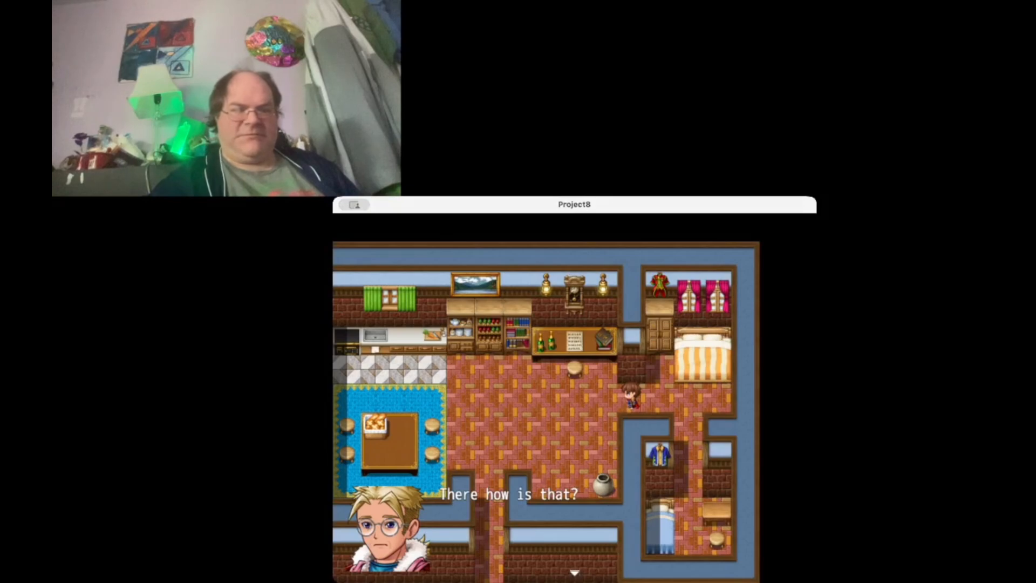
key(Return)
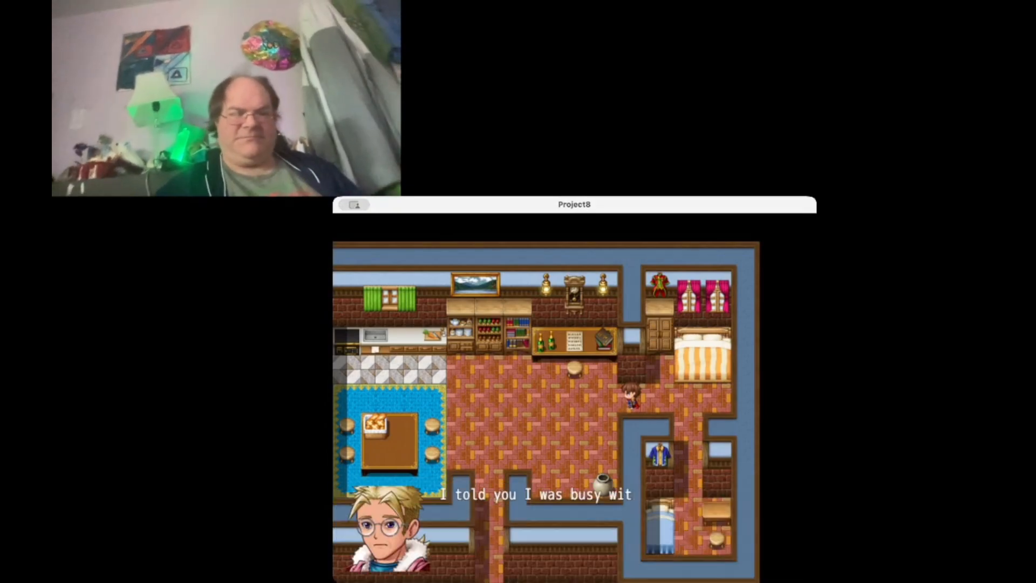
key(Return)
- Walk the player character through the house and out of its southern exit into Town 1
key(Left)
key(Left)
key(Left)
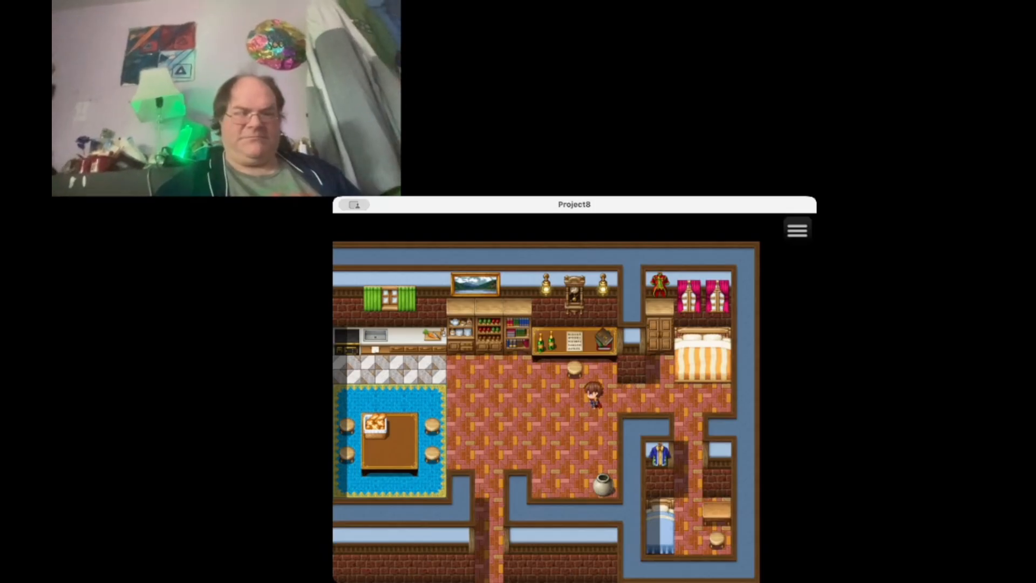
key(Down)
key(Down)
key(Left)
key(Left)
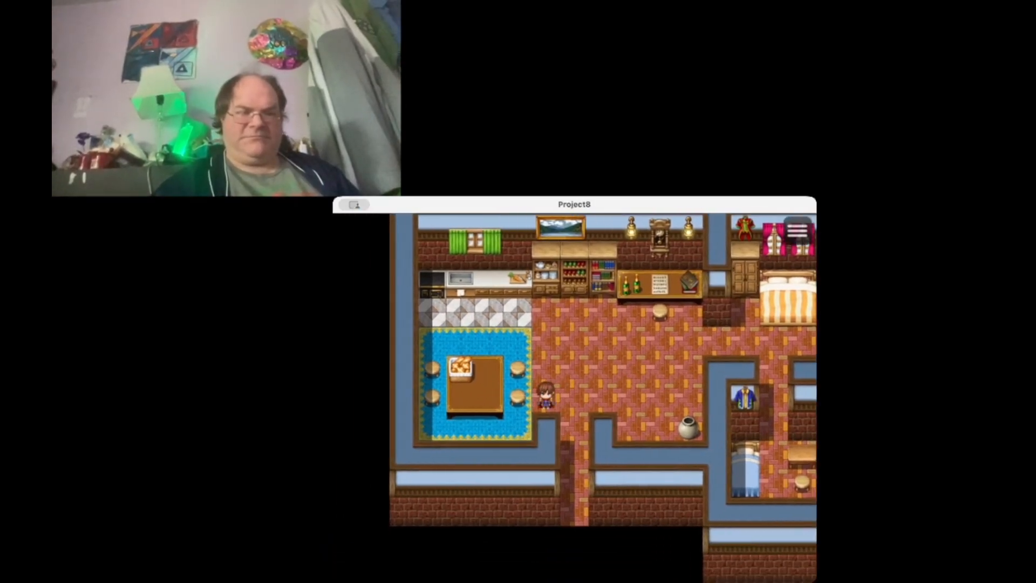
key(Right)
key(Down)
key(Down)
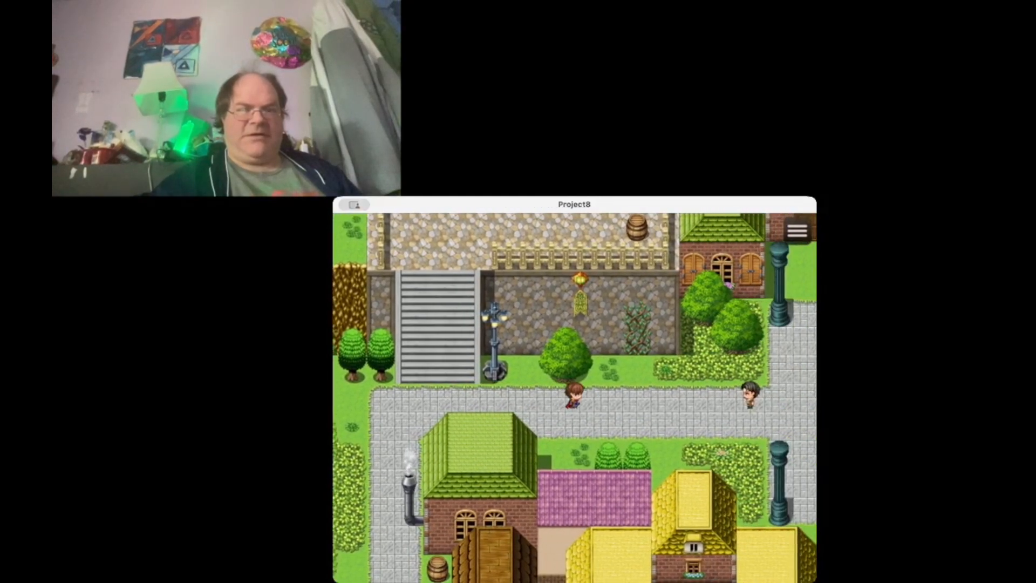
- Walk east along the road to the townsperson west of the fountain, talk to him and dismiss the resulting message
key(Right)
key(Right)
key(Right)
key(Right)
key(Right)
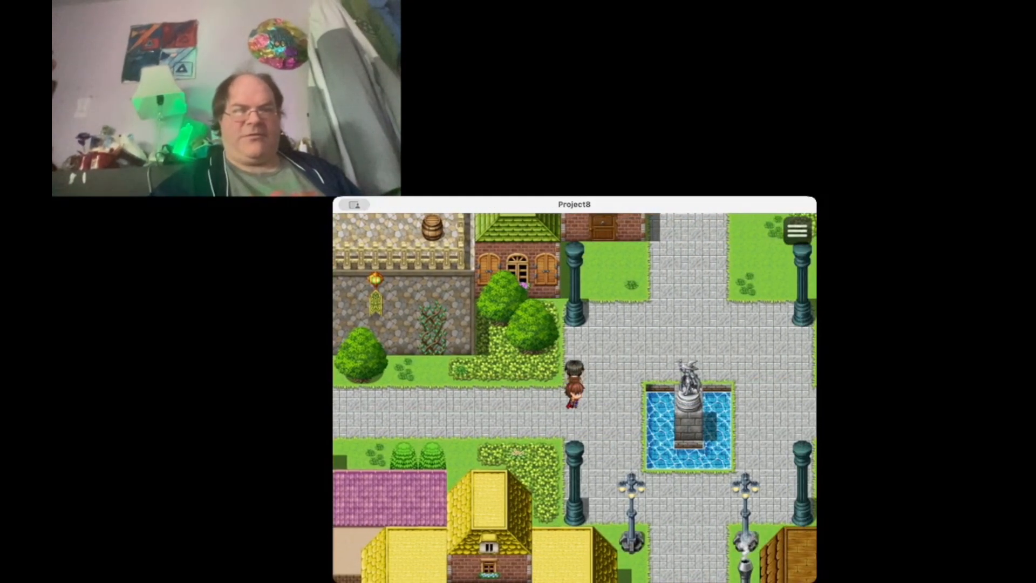
key(Up)
key(Return)
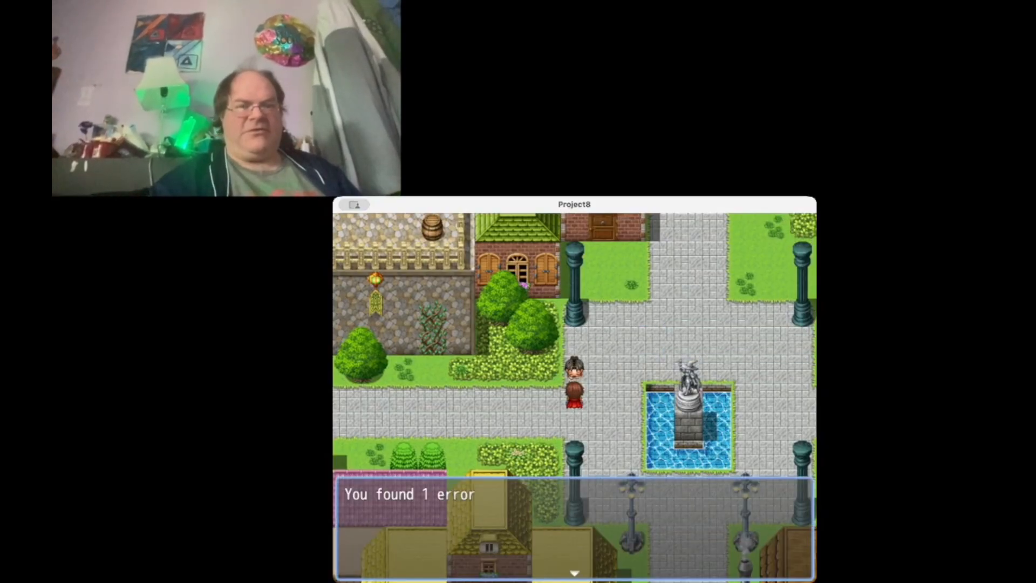
key(Return)
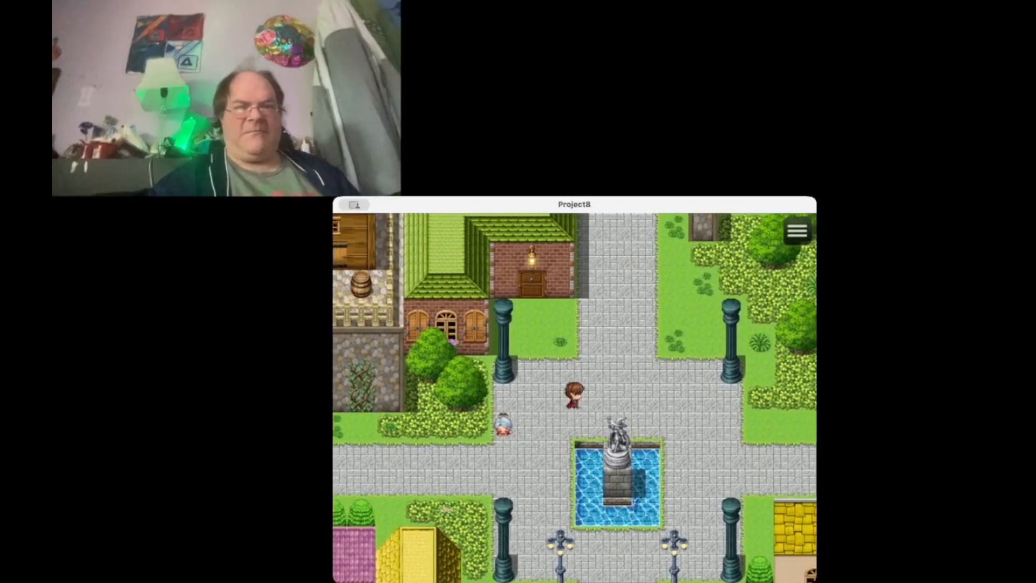
- Walk the character around the fountain and south along the main street to the crossroads above the stairs
key(Left)
key(Left)
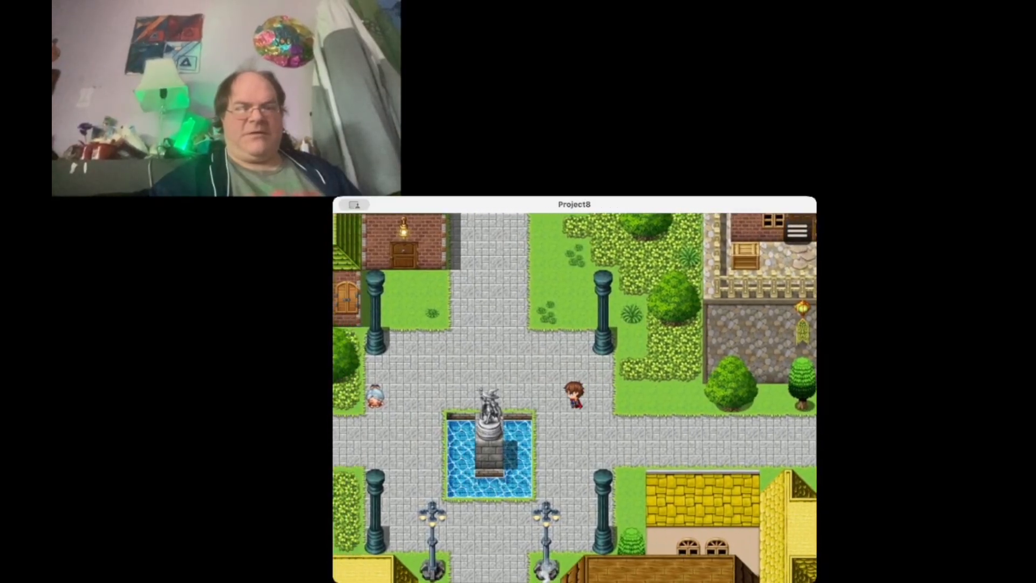
key(Down)
key(Down)
key(Down)
key(Down)
key(Left)
key(Left)
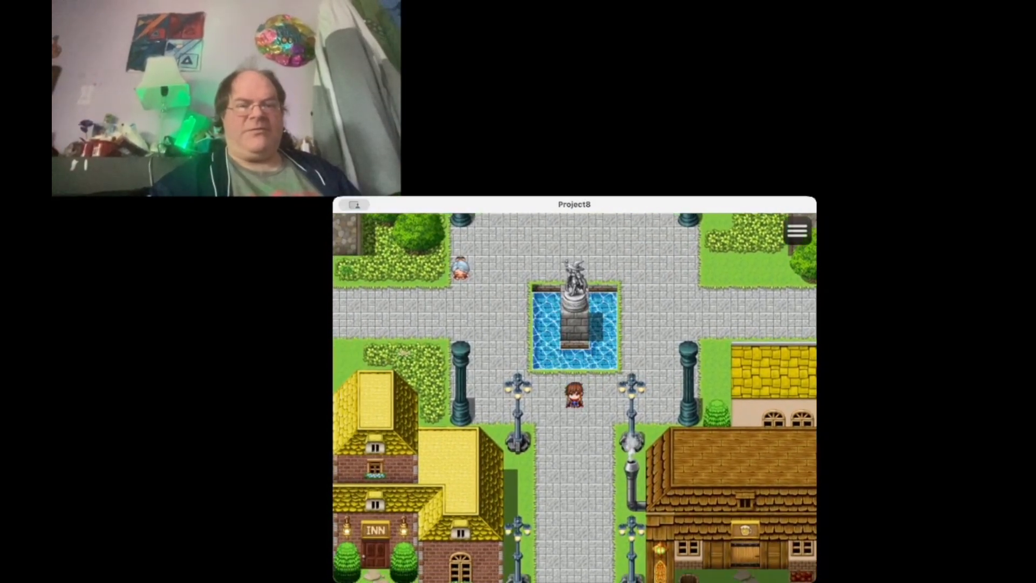
key(Down)
key(Down)
key(Down)
key(Down)
key(Down)
key(Down)
key(Down)
key(Down)
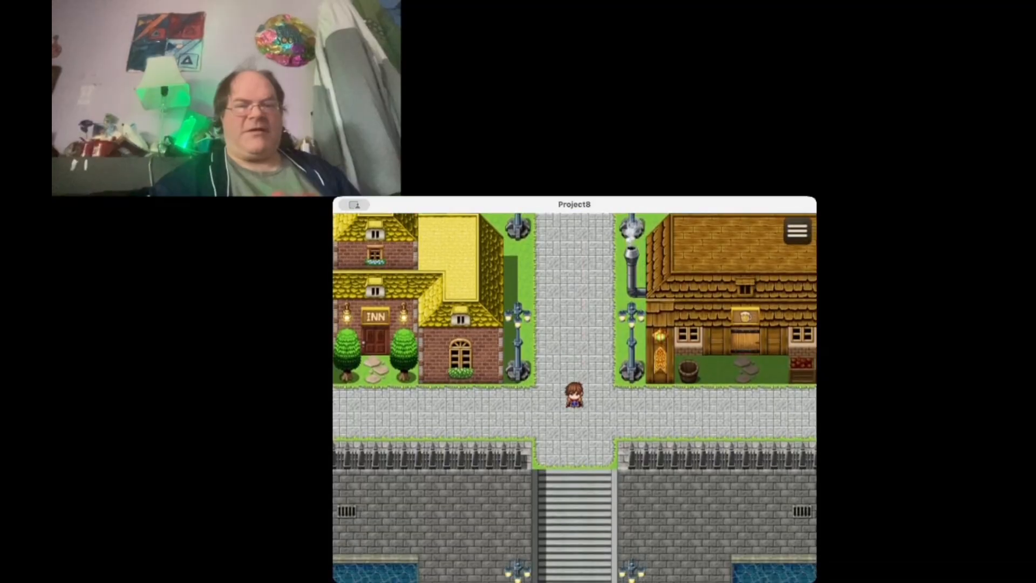
- Walk east to the wooden bar building and enter through its door to test the transfer to the Bar map
key(Right)
key(Right)
key(Right)
key(Right)
key(Right)
key(Right)
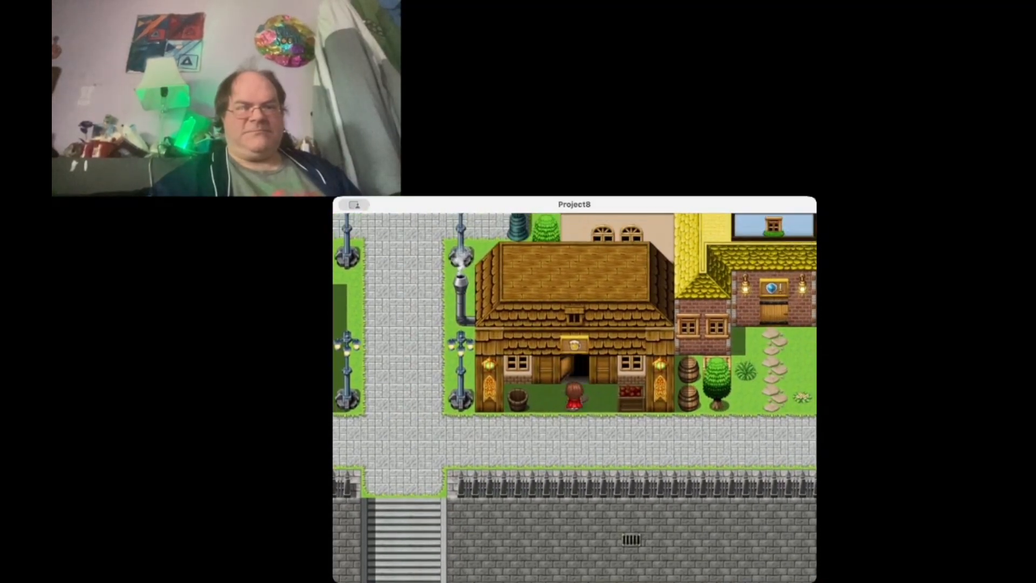
key(Up)
key(Up)
key(Up)
key(Up)
key(Up)
key(Up)
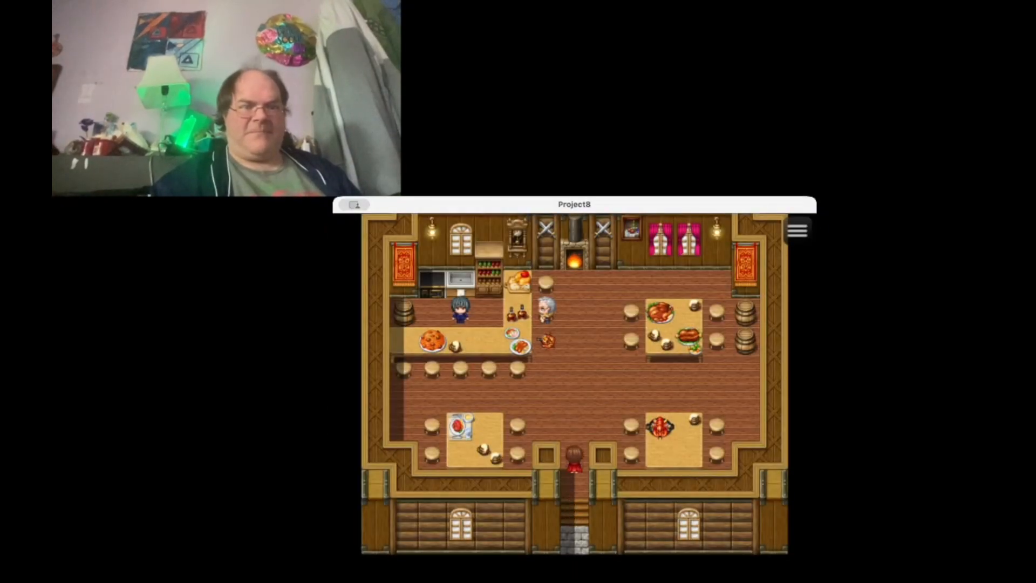
- Walk to the bar counter, talk through the bartender's full conversation and end the playtest
key(Left)
key(Left)
key(Left)
key(Left)
key(Up)
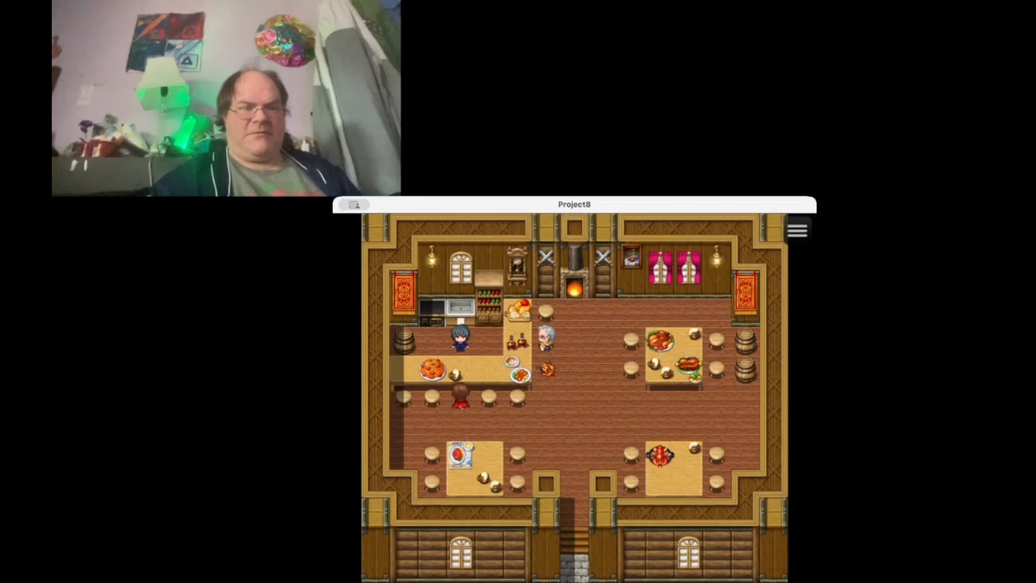
key(Return)
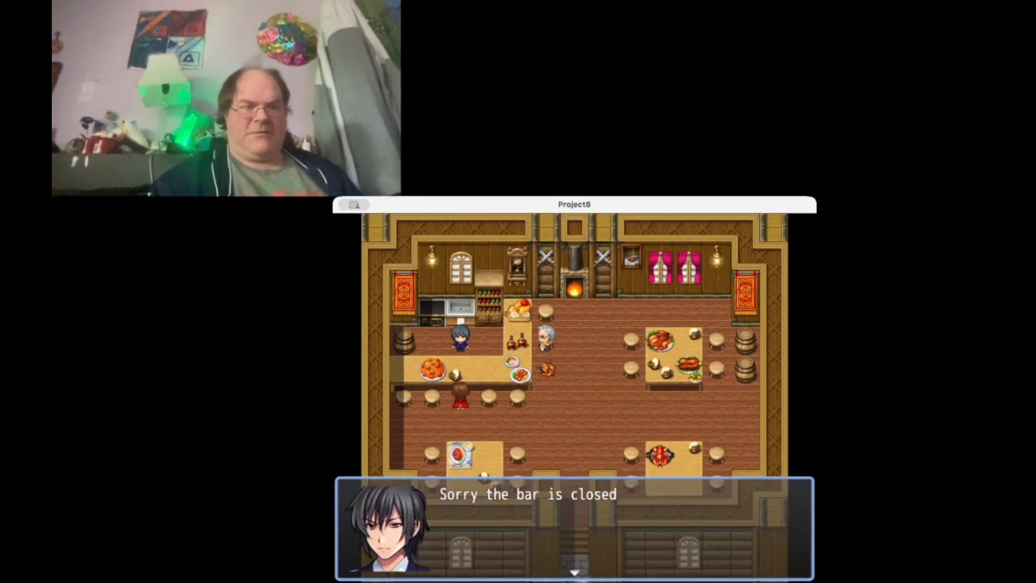
key(Return)
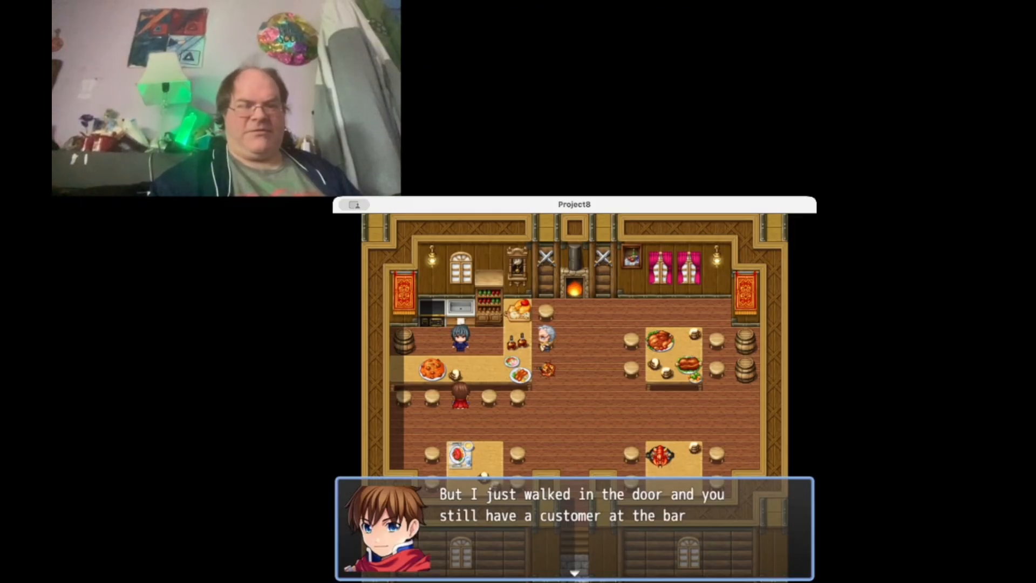
key(Return)
key(Return)
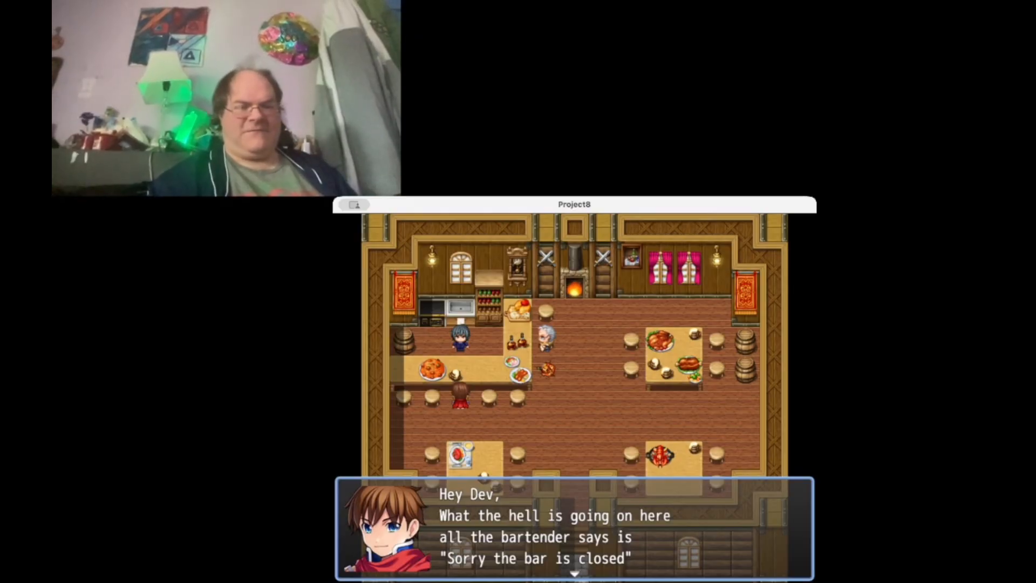
key(Return)
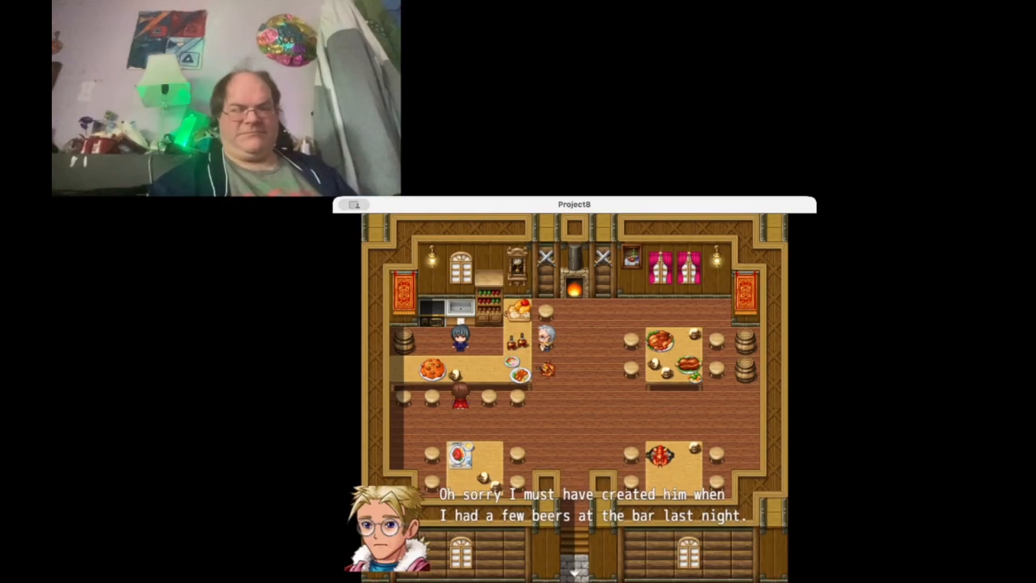
key(Return)
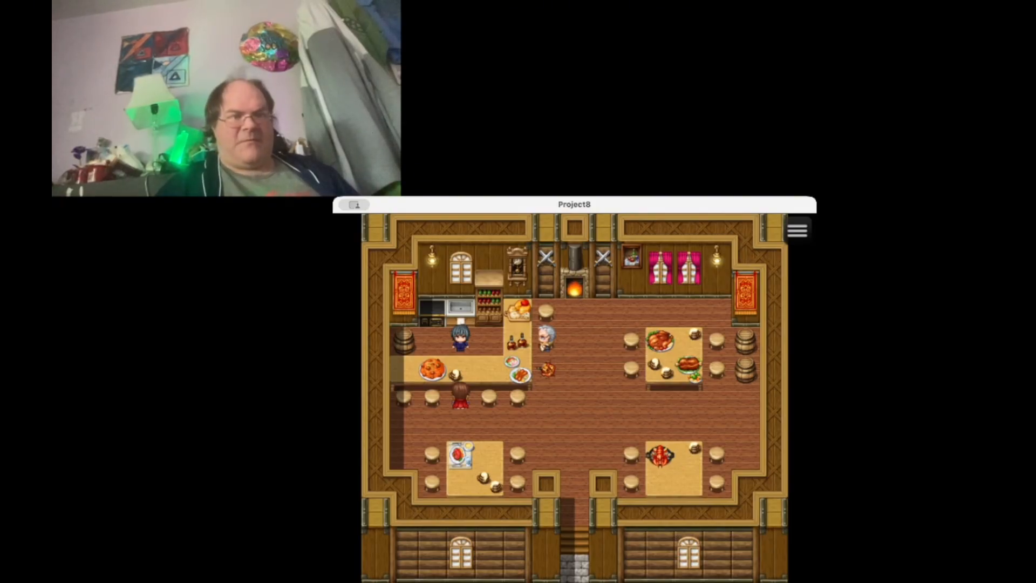
key(super+q)
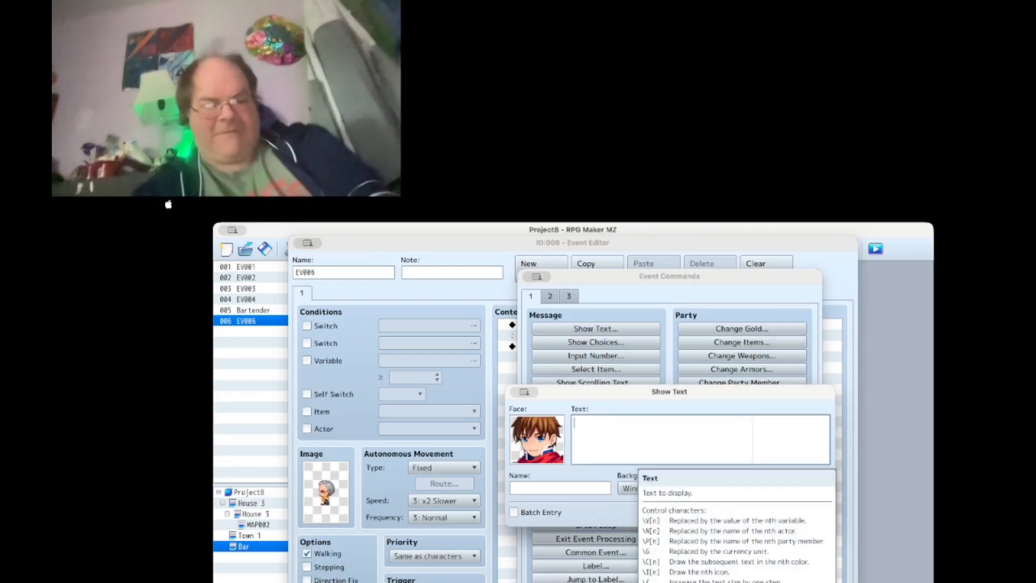
- Write the hero's message as "Dev" on the first line, then "What is with this guy? Where you to drunk to give him any sort of diaoluge?"
text(H)
key(BackSpace)
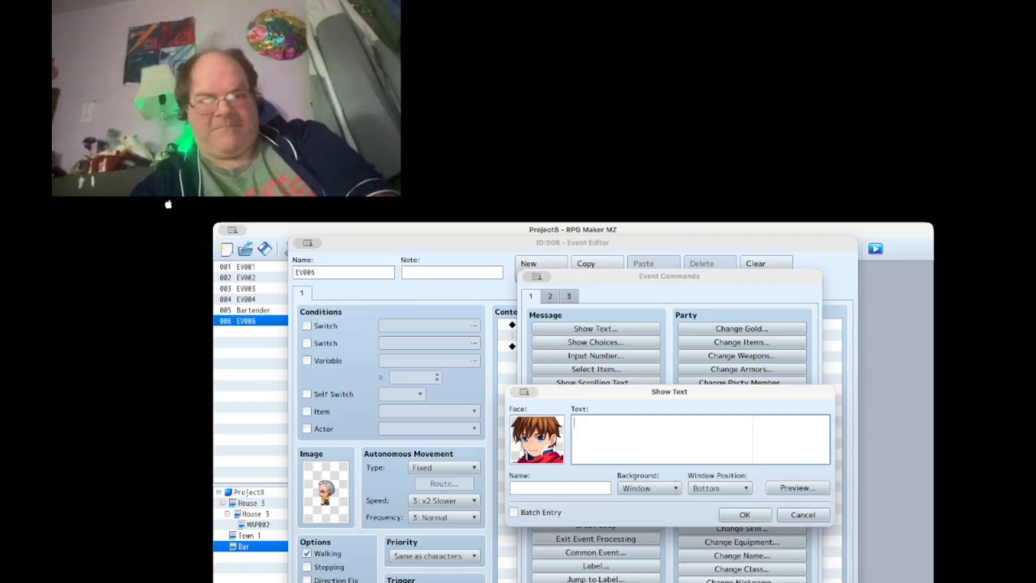
text(Dev)
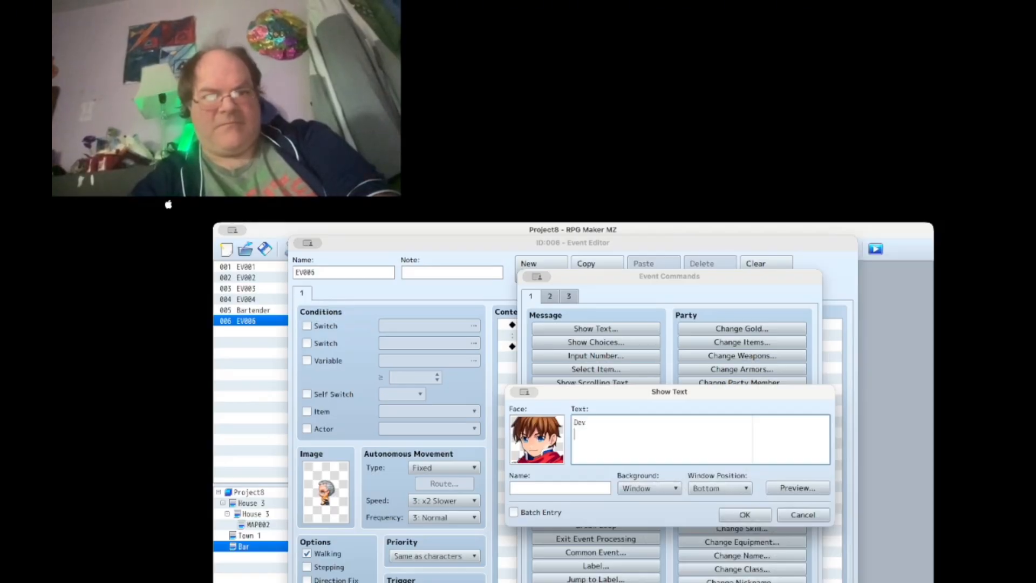
key(Return)
text(Whet is with this gu)
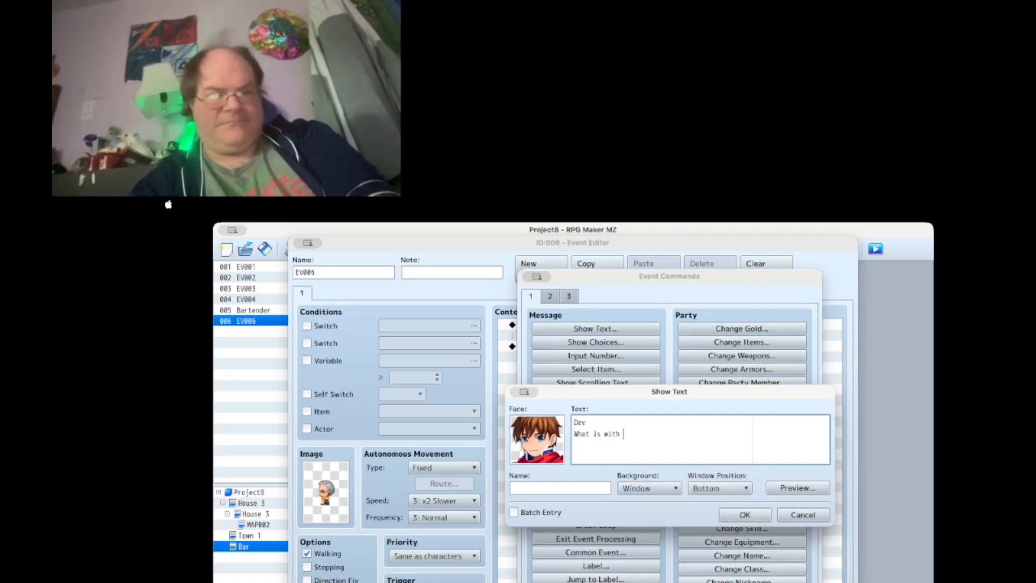
text(y)
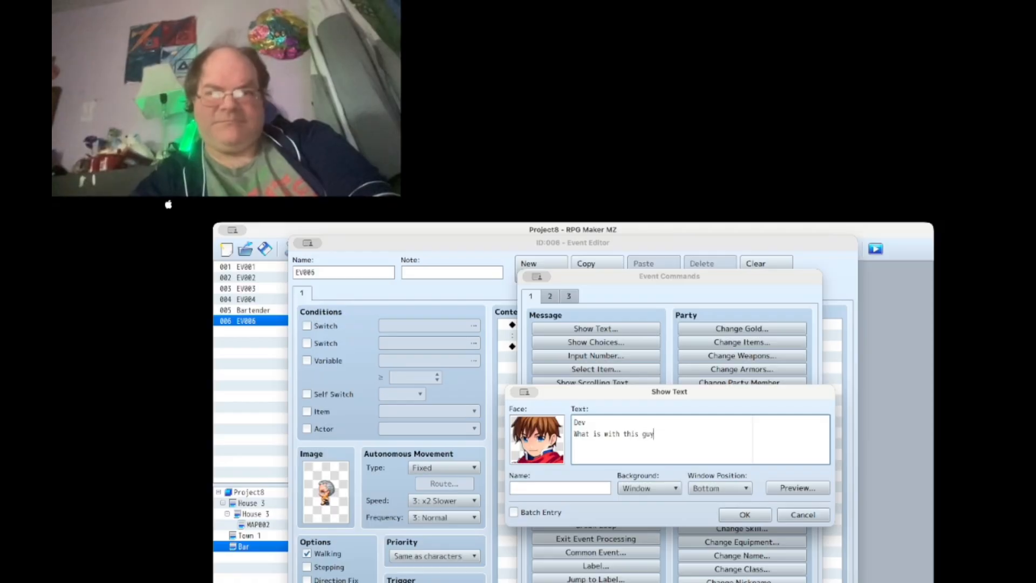
text(? Where)
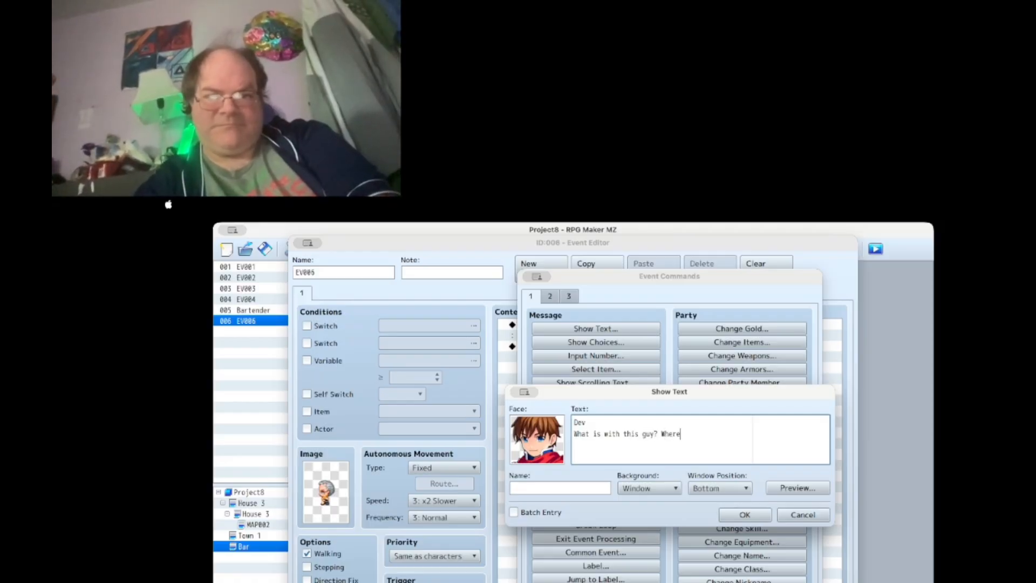
text( you do)
key(BackSpace)
text(to )
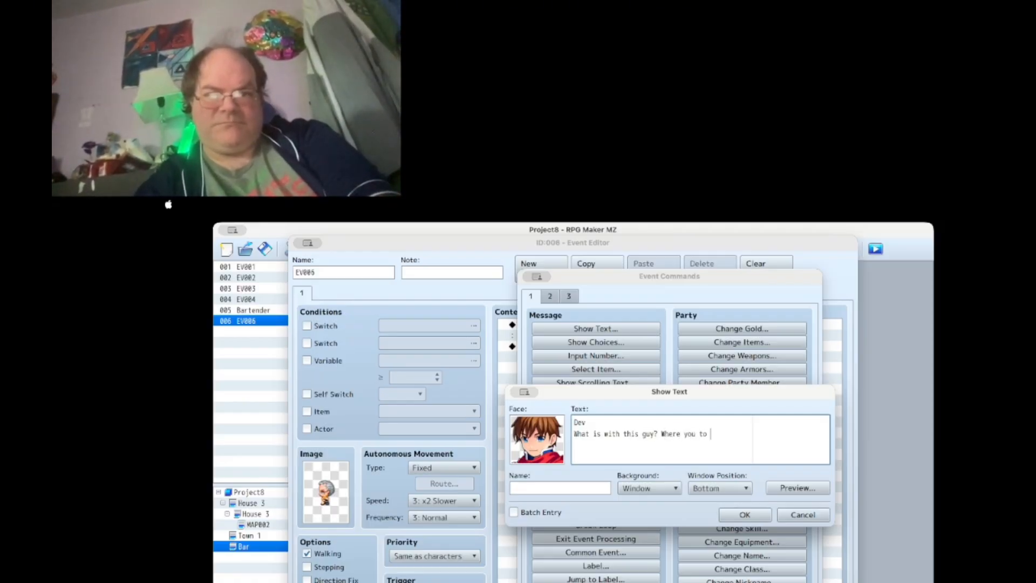
text(drunk to )
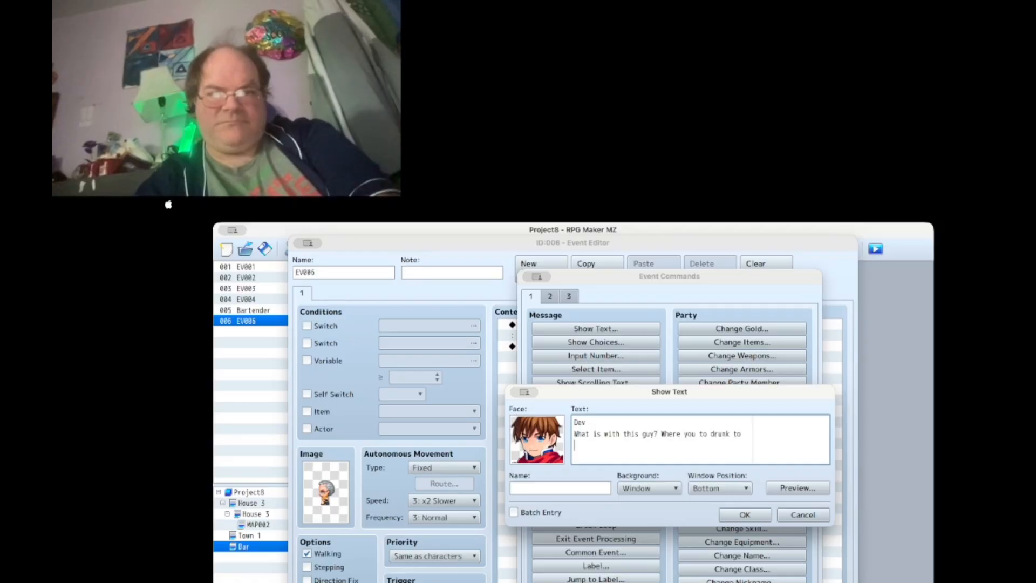
text(give him )
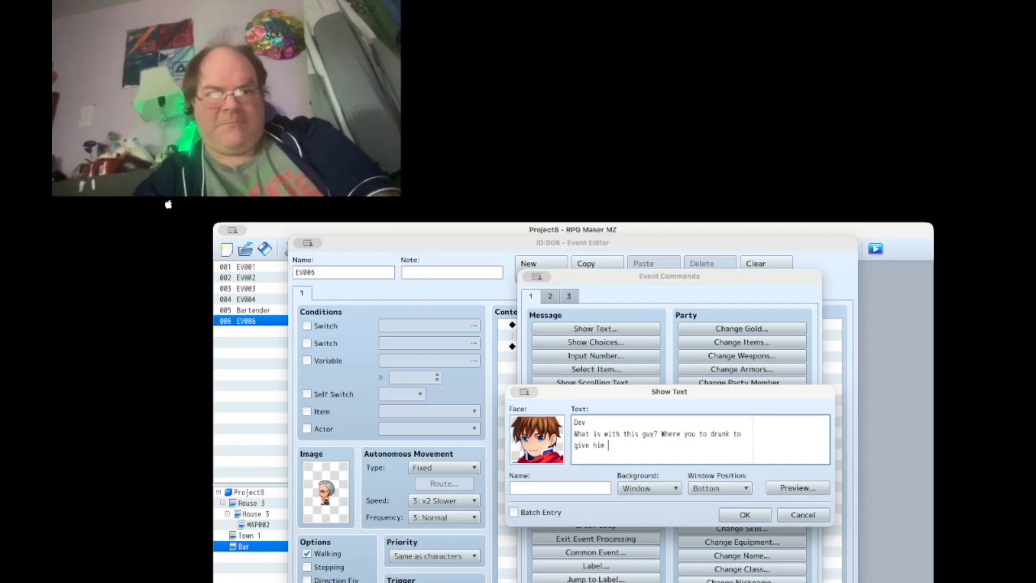
text(any sort of d)
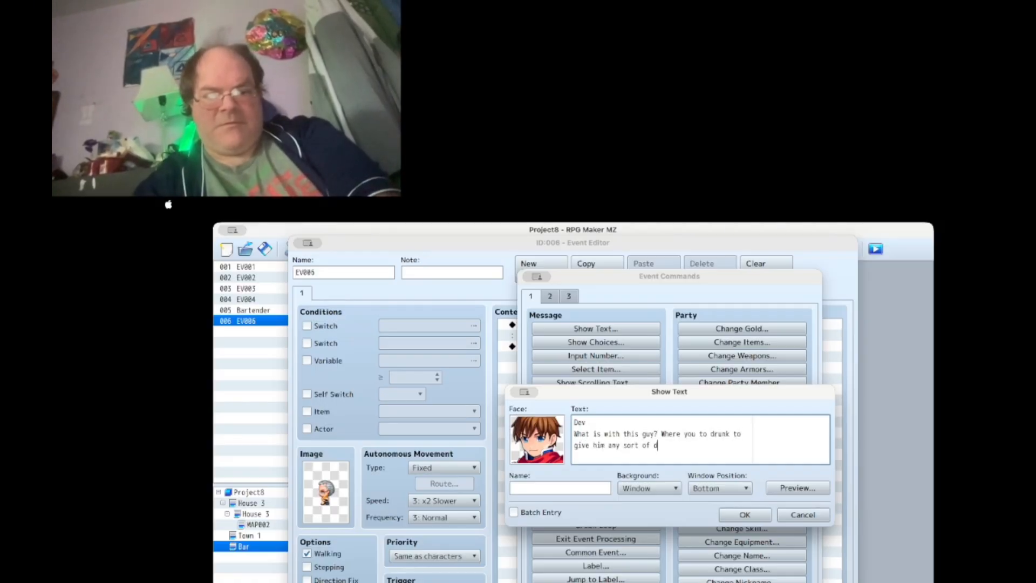
text(iaoluge?)
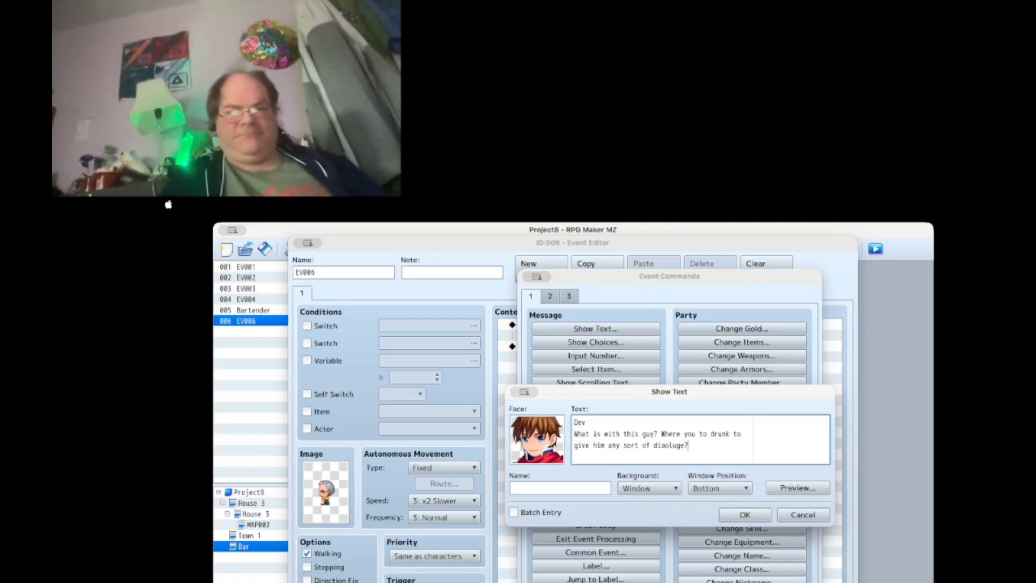
click(745, 514)
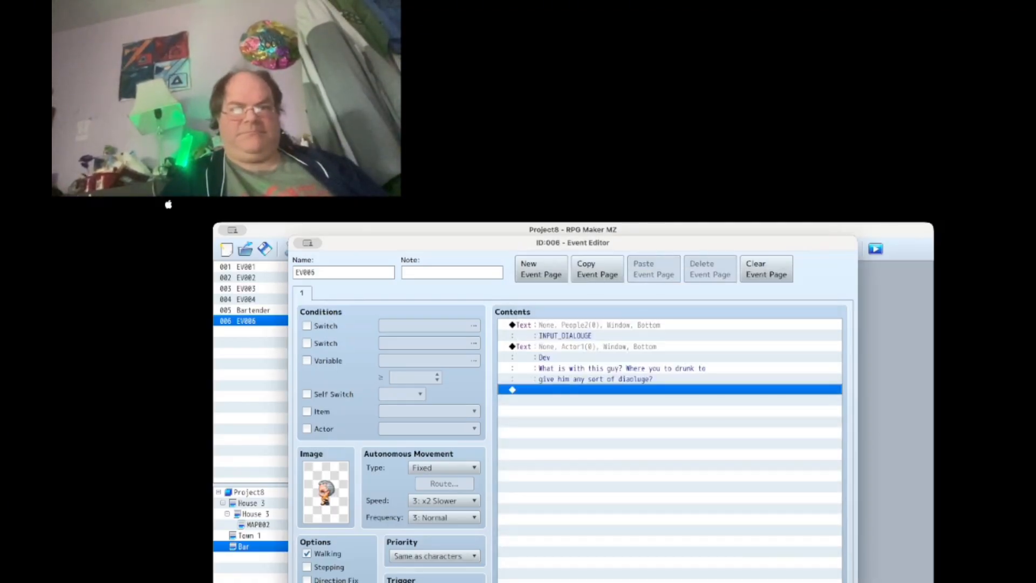
- Add another Show Text command below the hero's message and set its face image to Dev
key(Return)
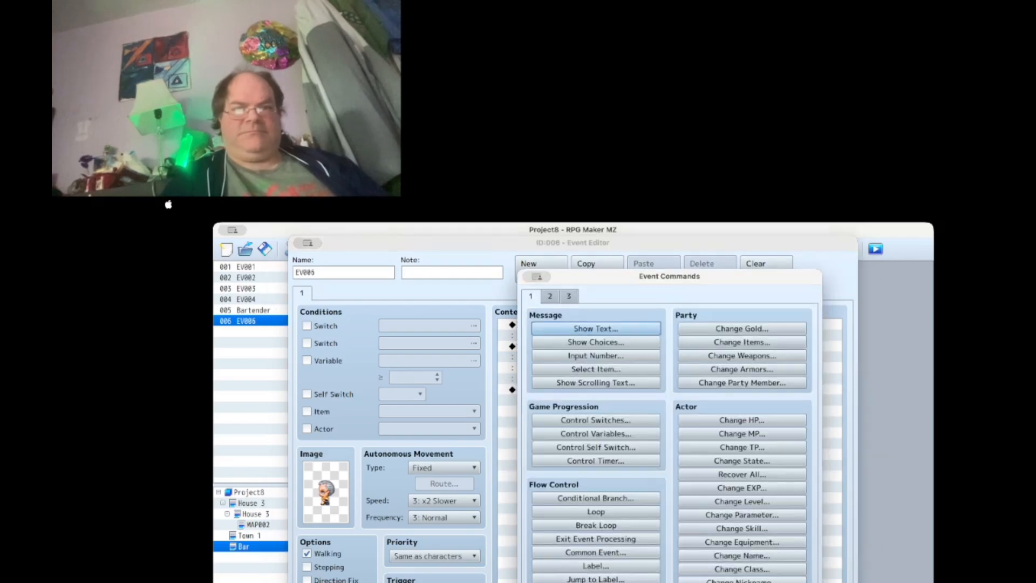
click(596, 329)
double_click(538, 439)
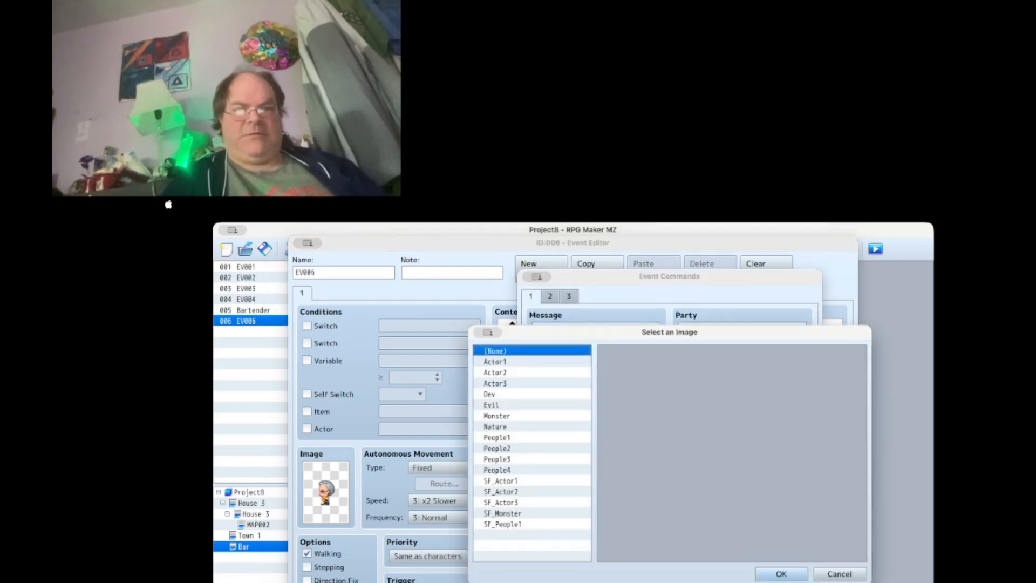
click(490, 394)
click(781, 574)
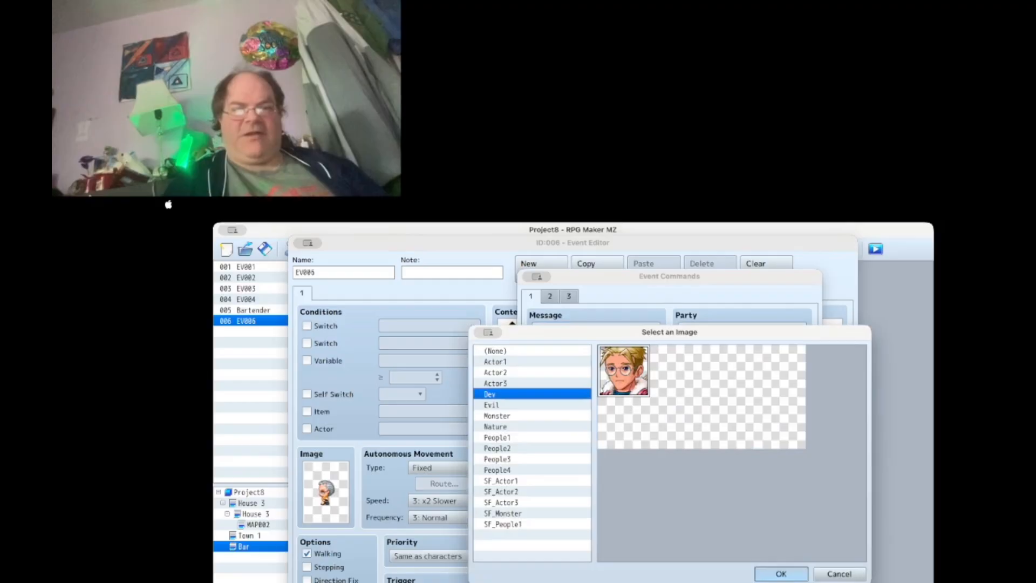
click(692, 440)
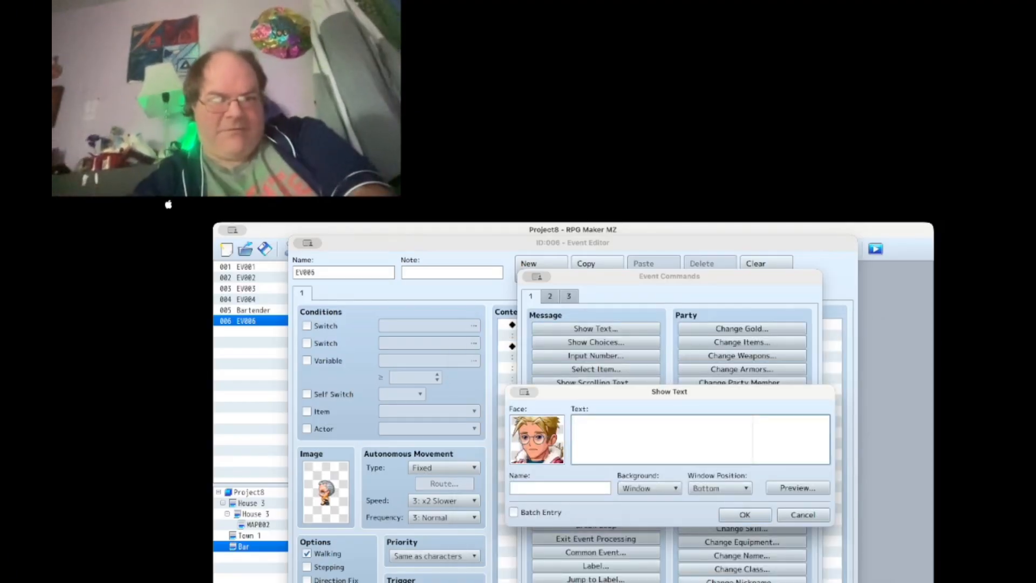
- Enter "Sorry I put that there to remind me of" as the first line of the developer's reply
text(S)
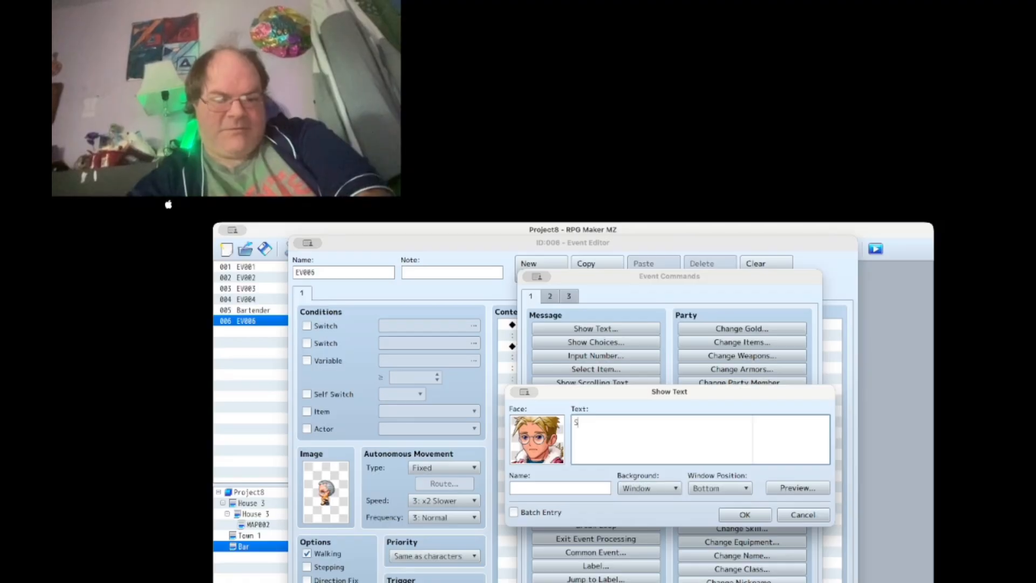
text(opry I)
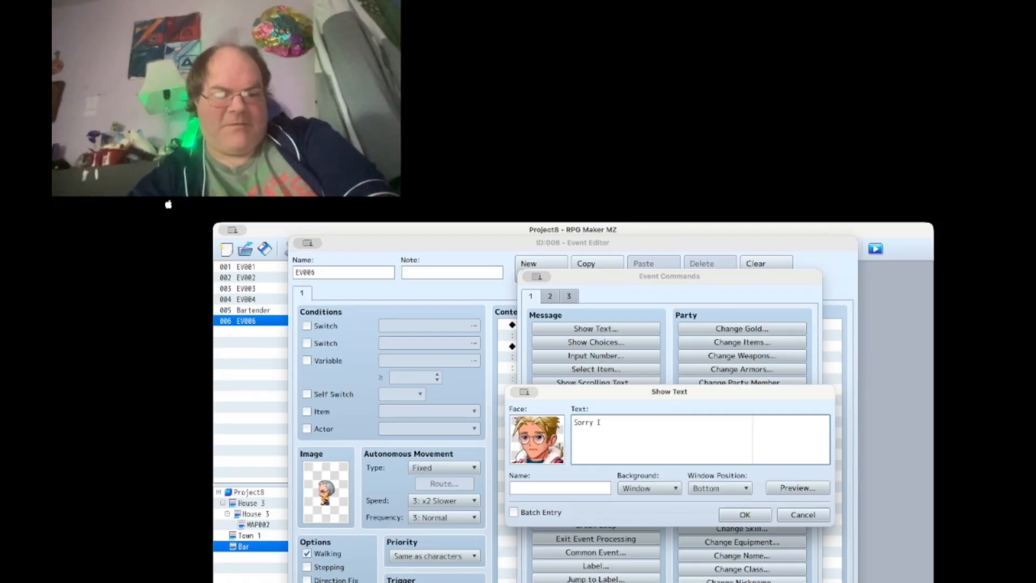
text( put that the)
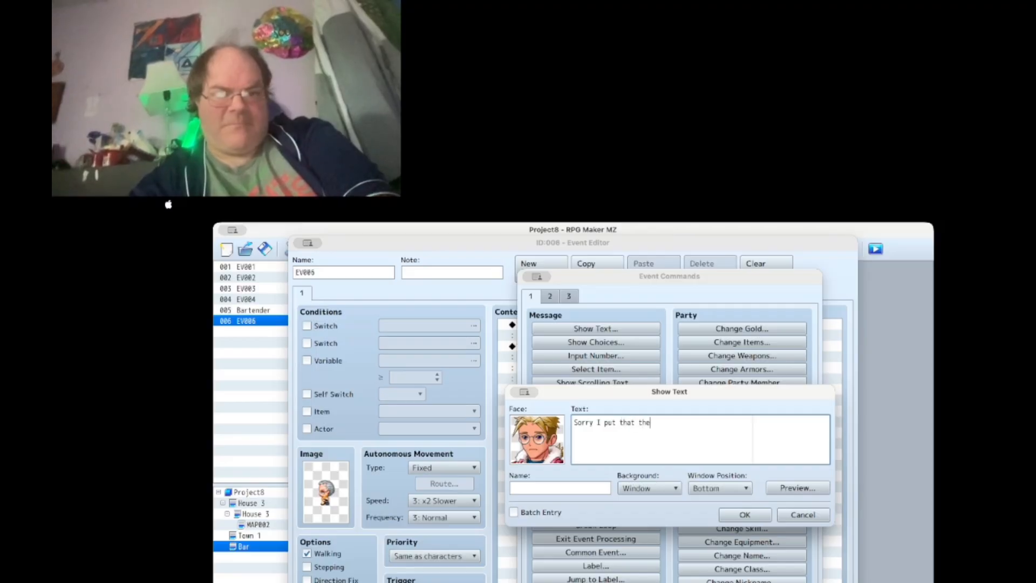
text(re to remin)
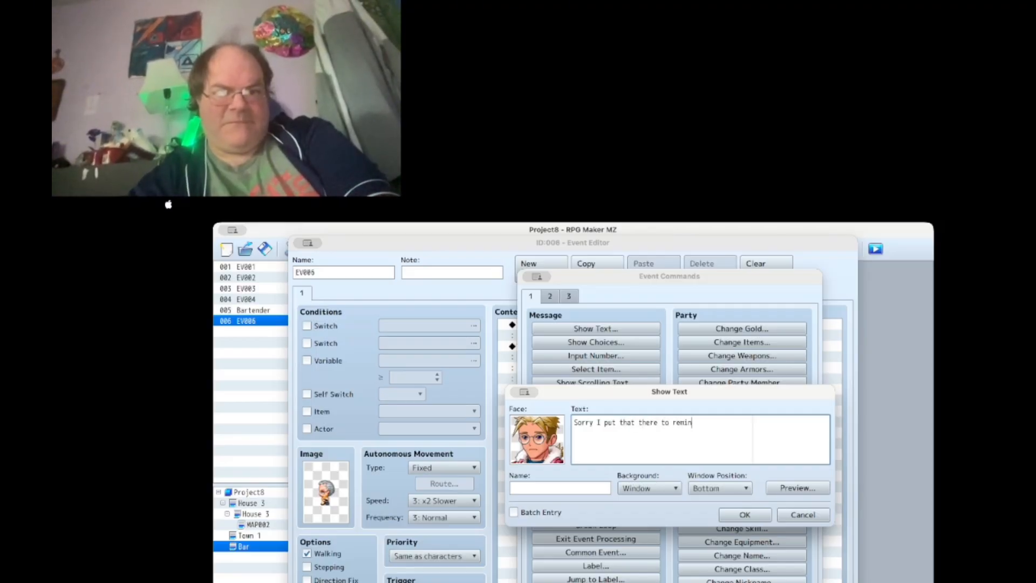
text(d me of)
key(Return)
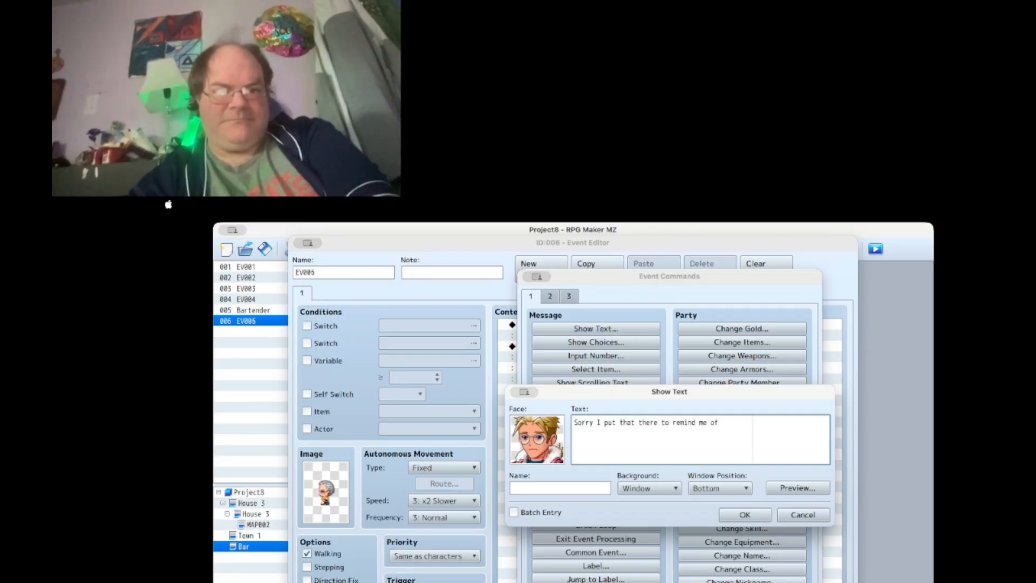
- Complete the developer's reply with "what I needed to do with him, I must have" and "forgotten." on separate lines, and accept the message
text(what I wante)
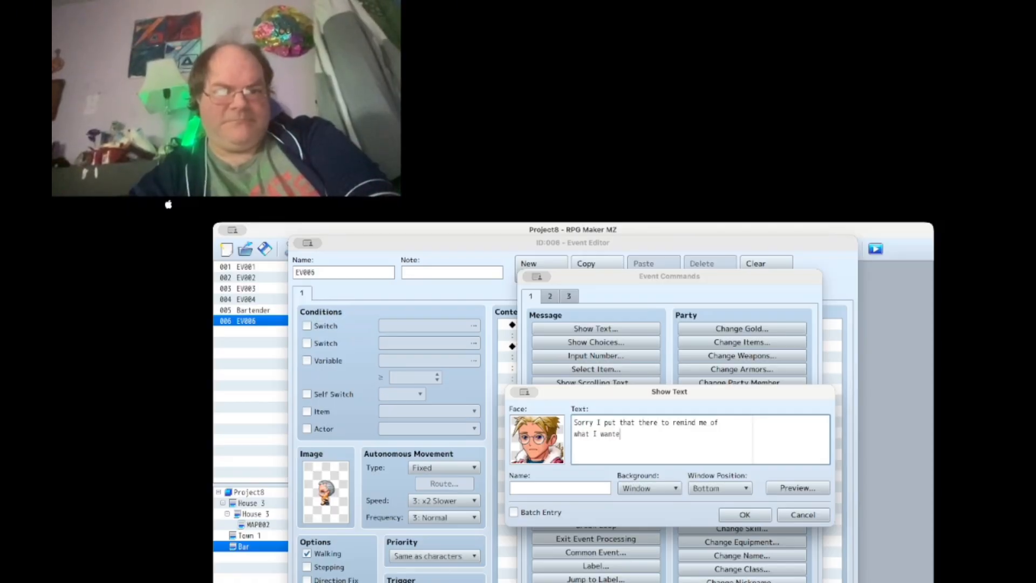
key(BackSpace)
key(BackSpace)
key(BackSpace)
key(BackSpace)
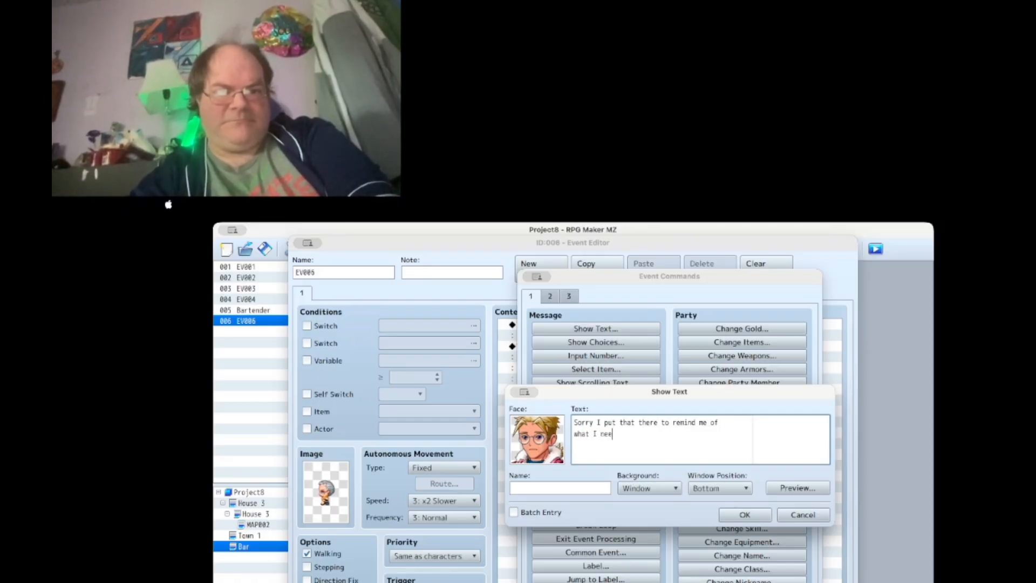
text(eeded to do with hi)
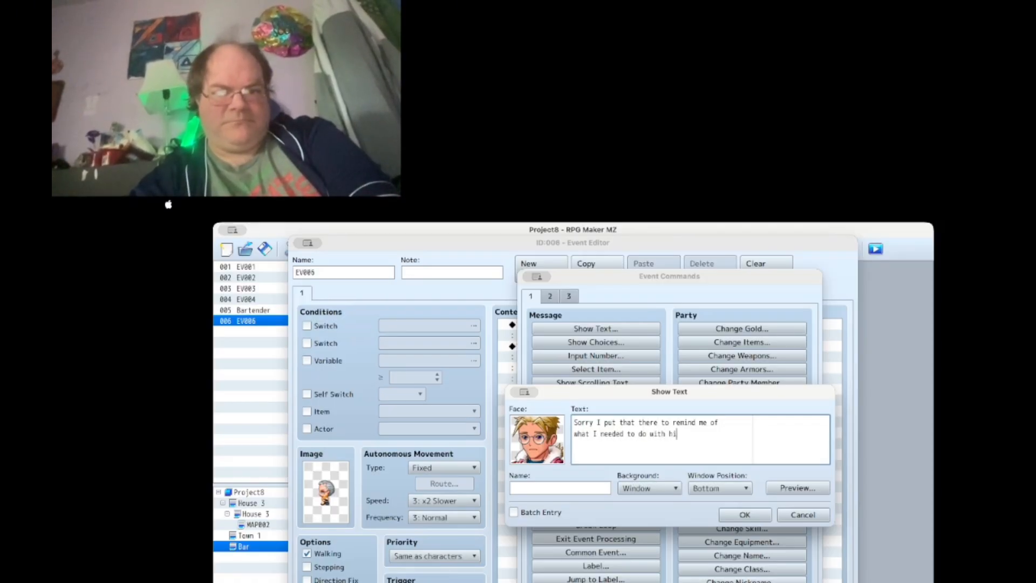
text(m, I m)
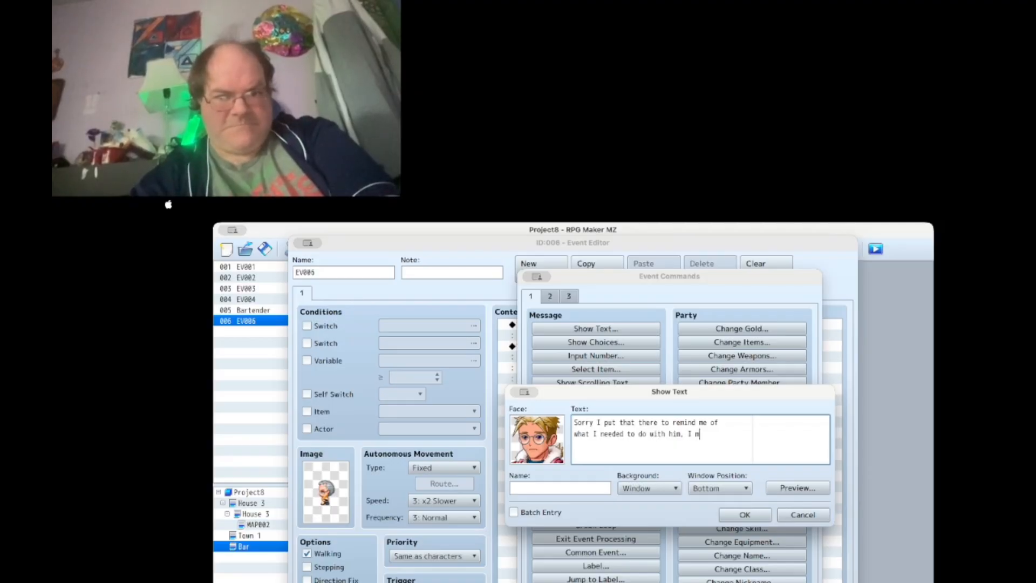
text(ust have)
key(Return)
text(for)
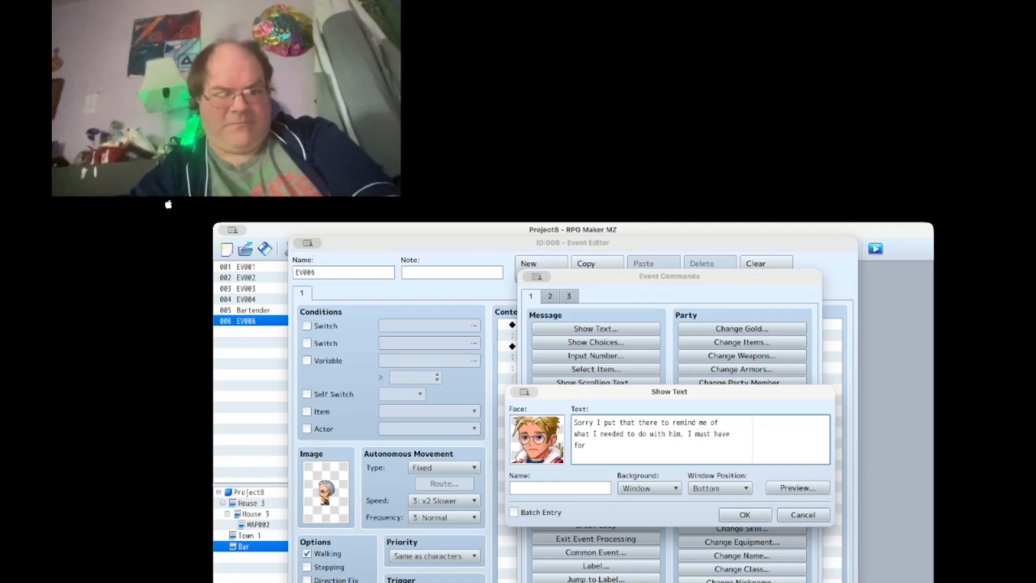
text(gotte)
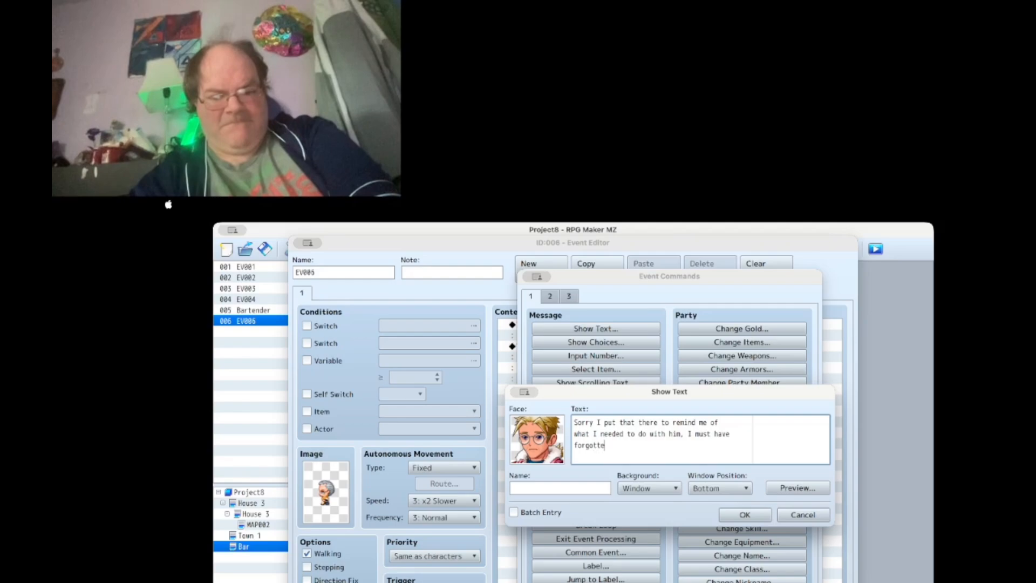
text(n)
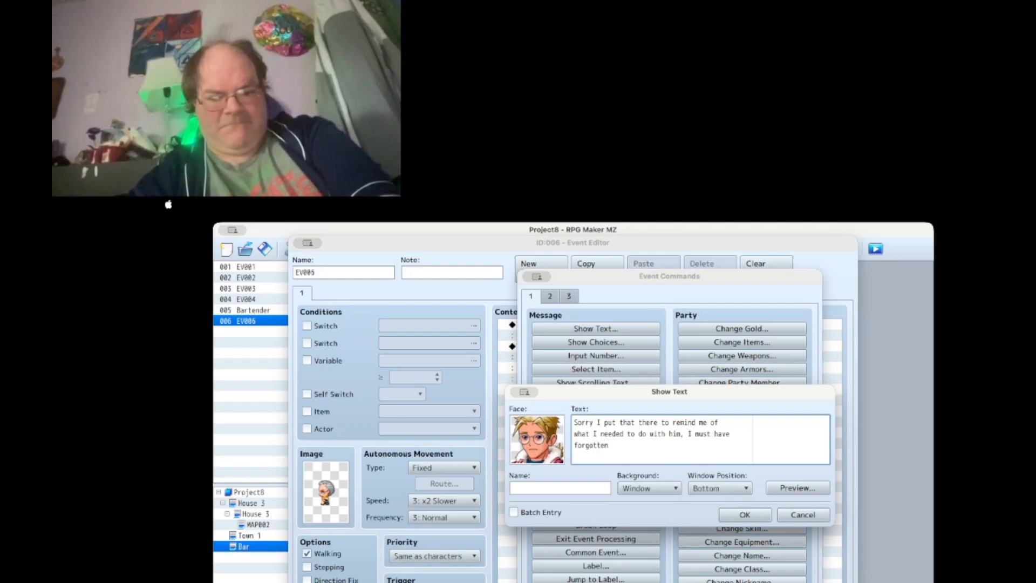
text(.)
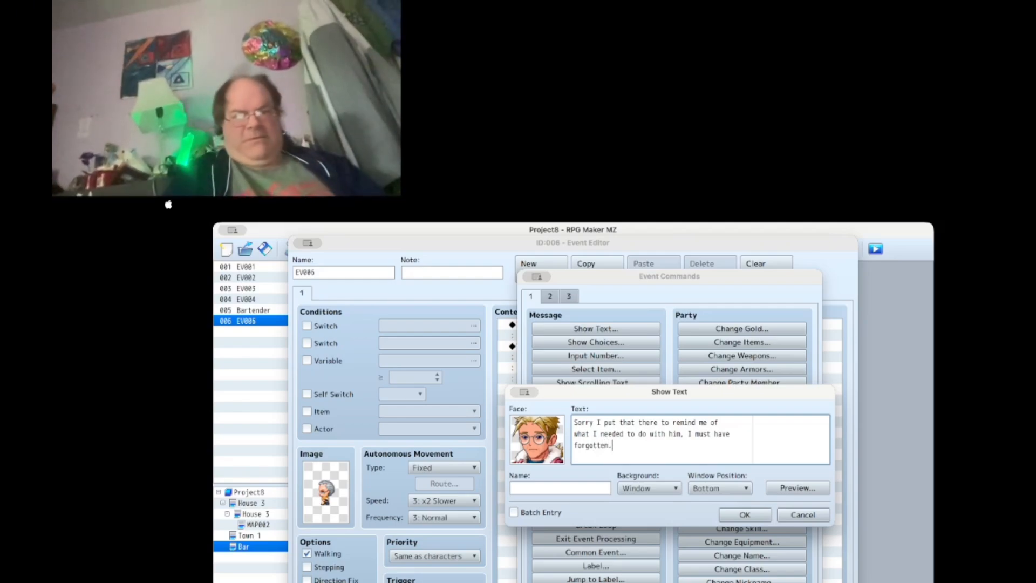
click(745, 515)
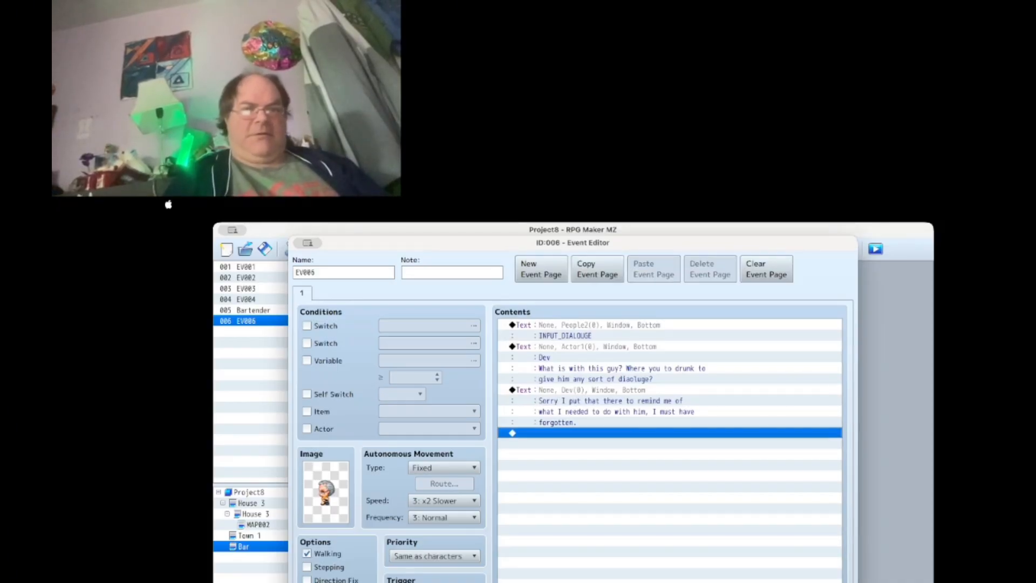
- Duplicate the old customer's event page as page 2 and make it conditional on Self Switch A
click(597, 269)
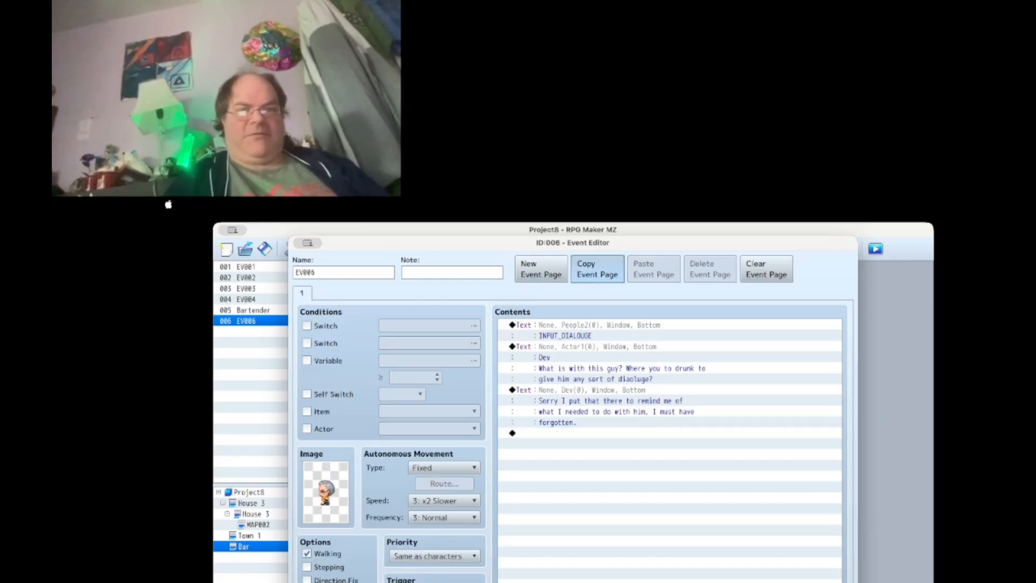
click(653, 269)
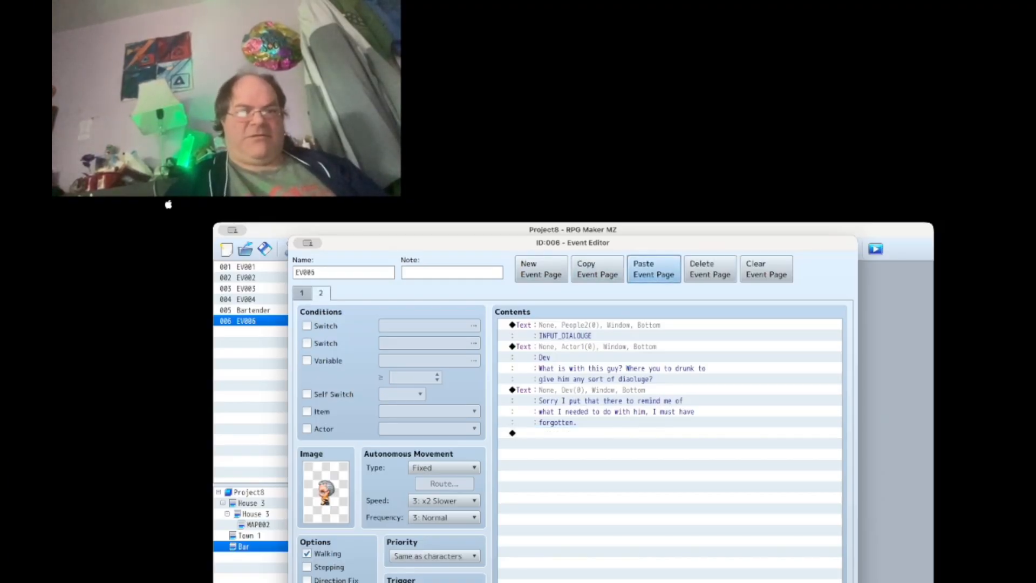
click(306, 394)
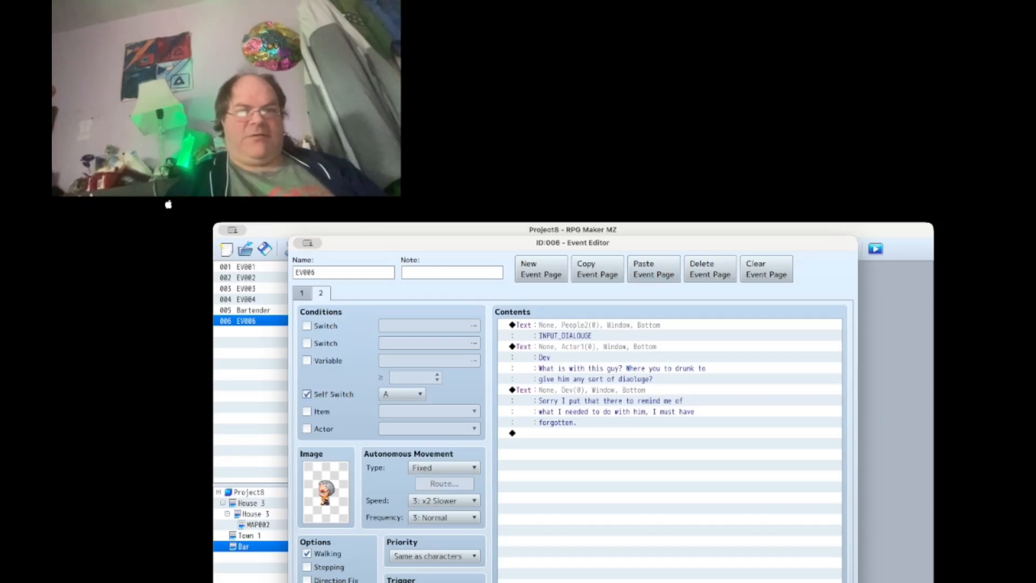
- Delete all the copied commands from the contents of event page 2
click(563, 323)
right_click(563, 323)
click(588, 411)
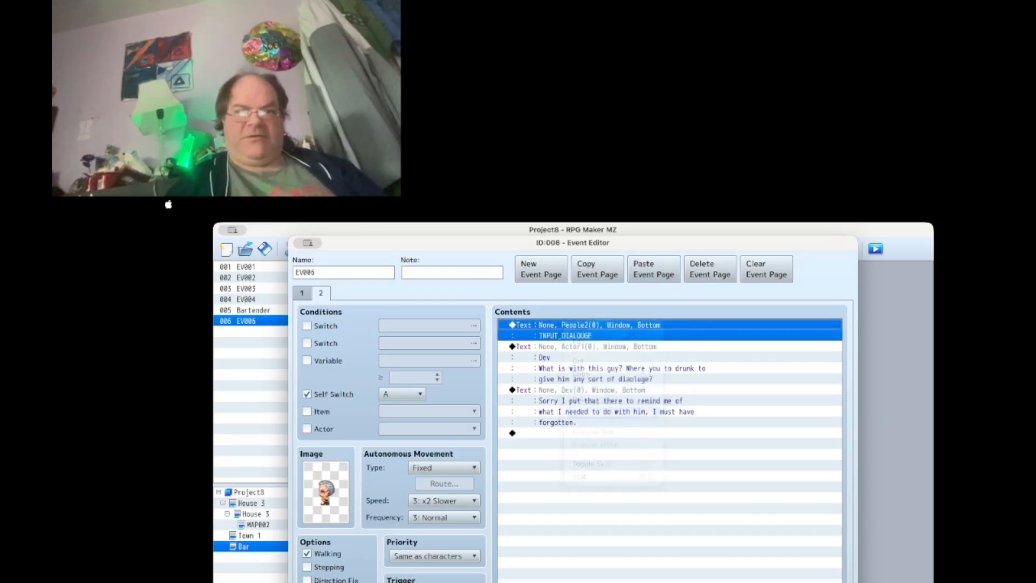
key(Delete)
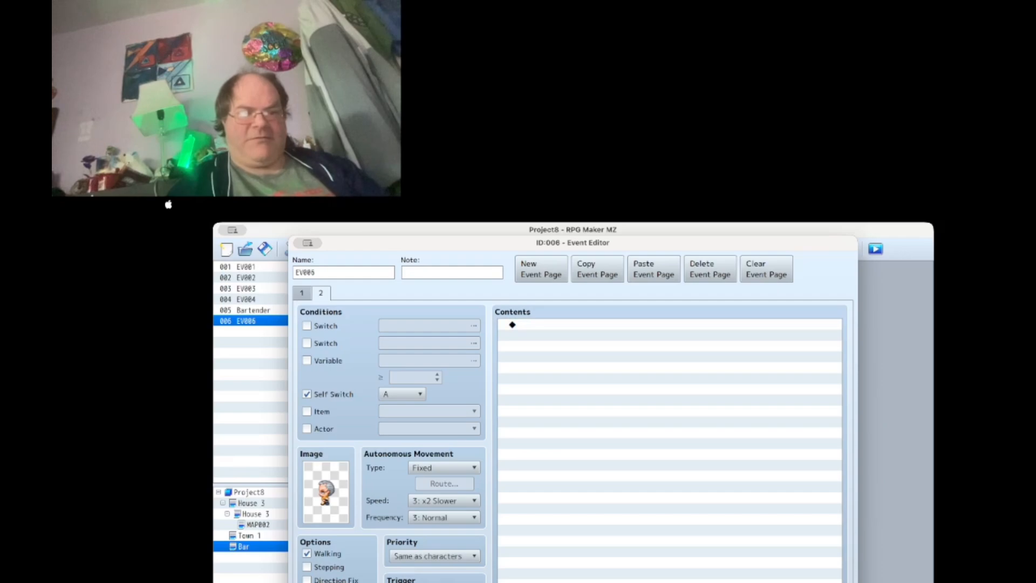
- Start a Show Balloon Icon command in the empty contents of event page 2, with EV006 as its character
double_click(585, 325)
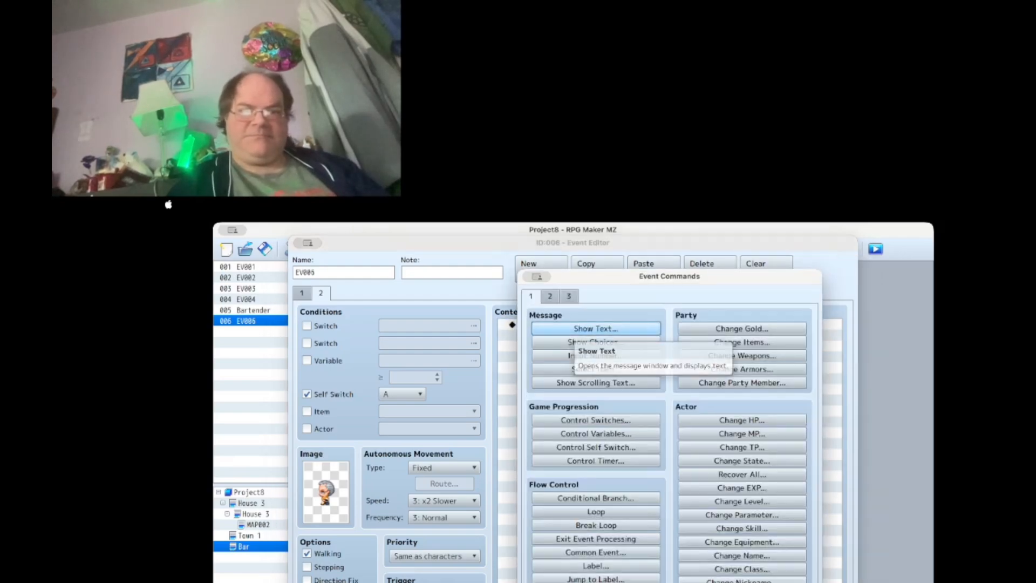
click(550, 295)
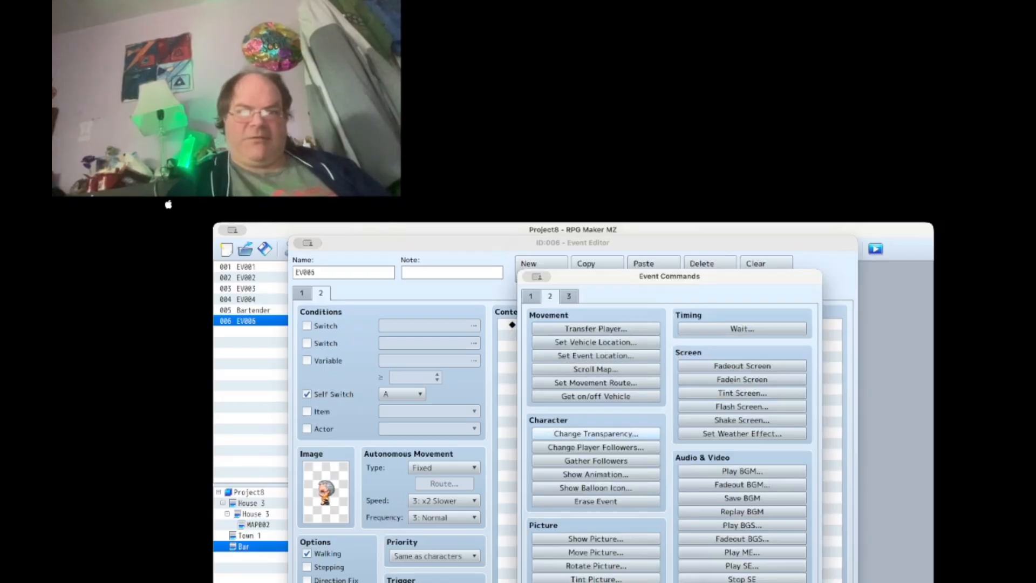
click(596, 487)
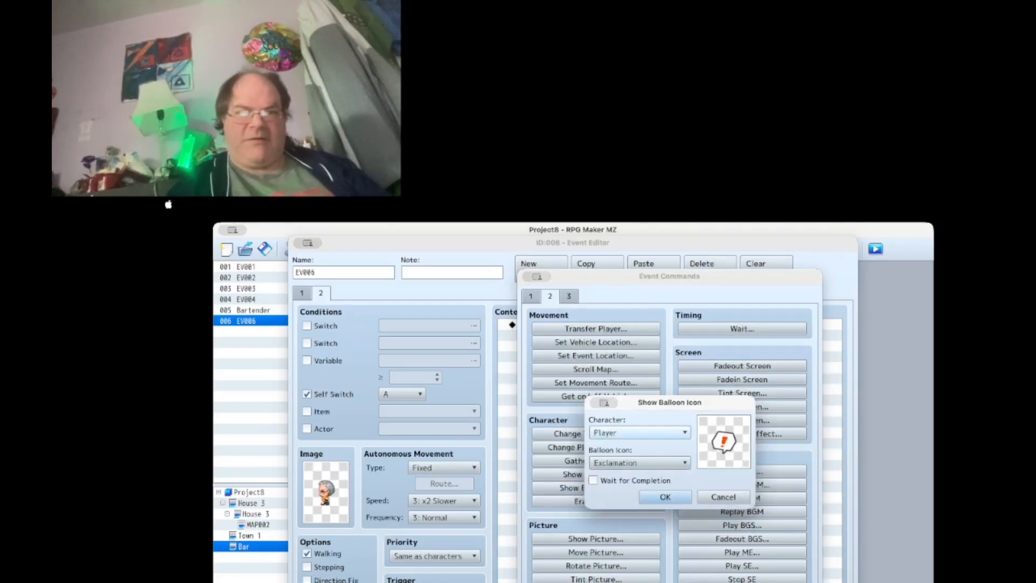
key(space)
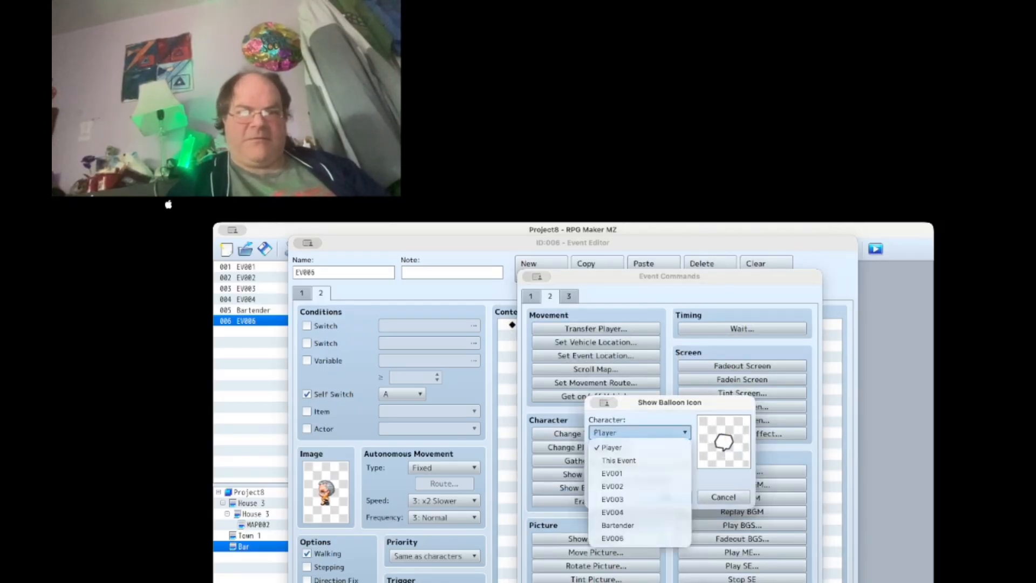
key(Down)
key(Down)
key(Down)
key(Down)
key(Down)
key(Down)
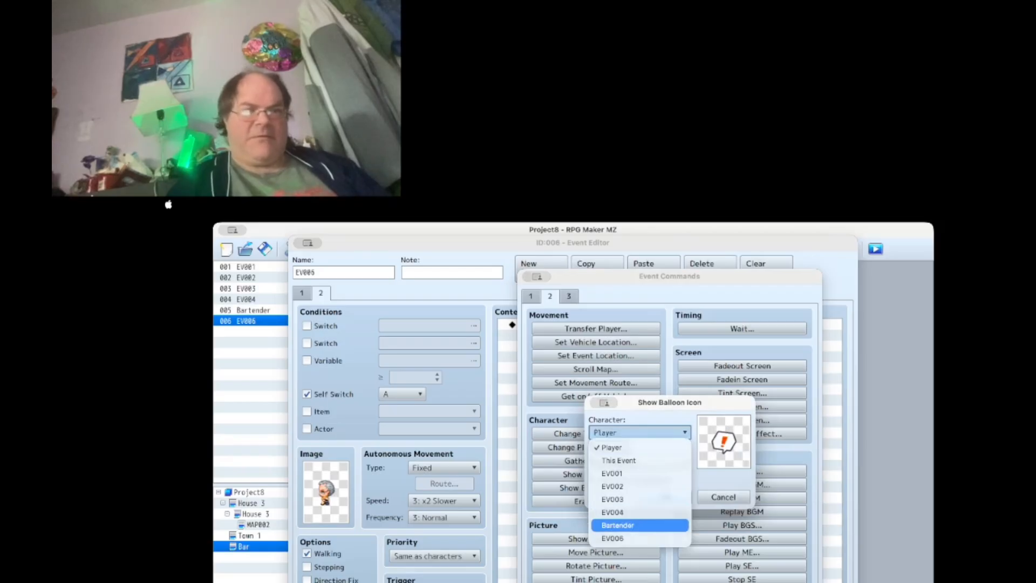
key(Down)
key(Return)
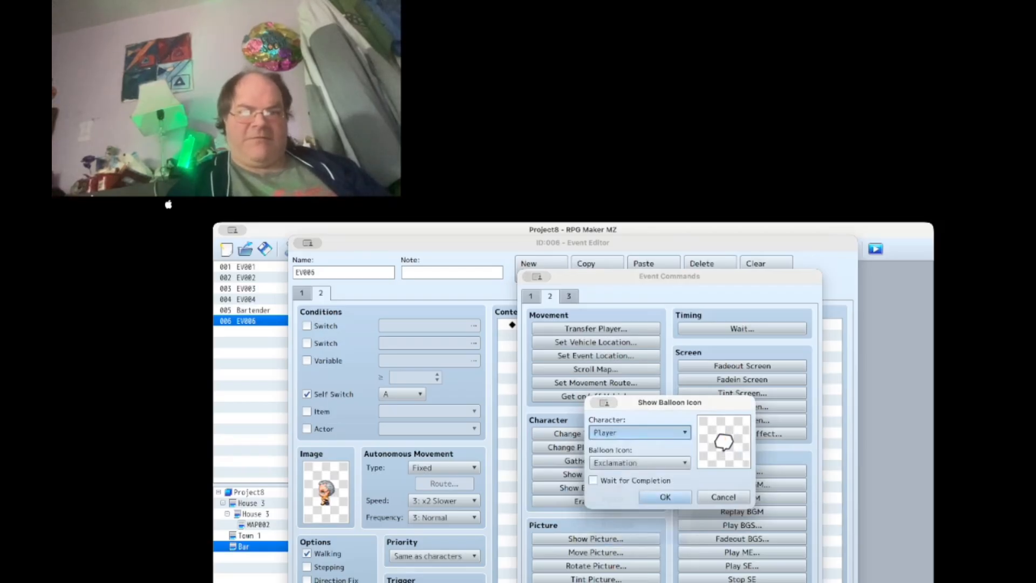
- Set the balloon icon to Frustration and accept the command
key(Tab)
key(space)
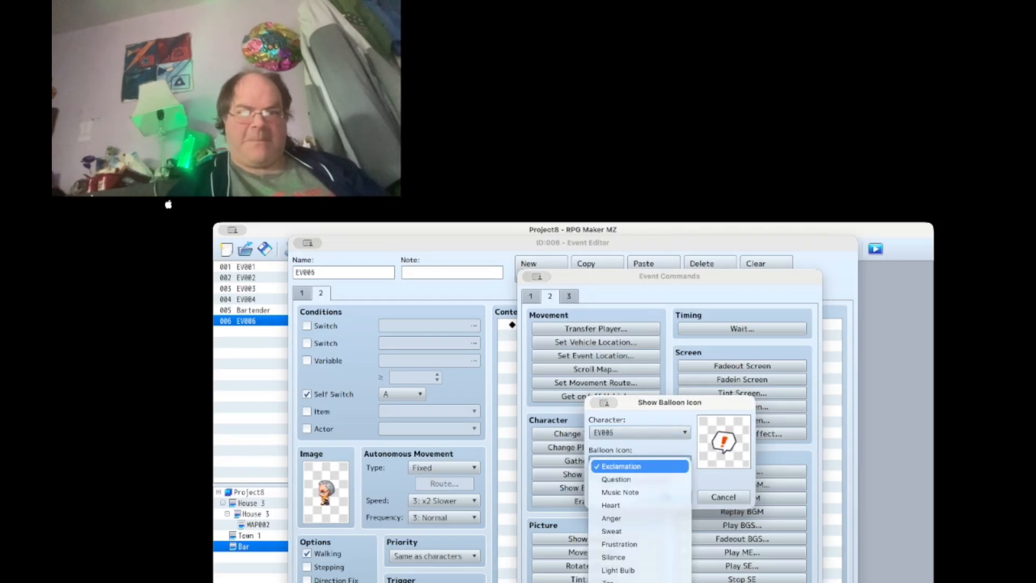
key(Down)
key(Down)
key(Down)
key(Down)
key(Down)
key(Down)
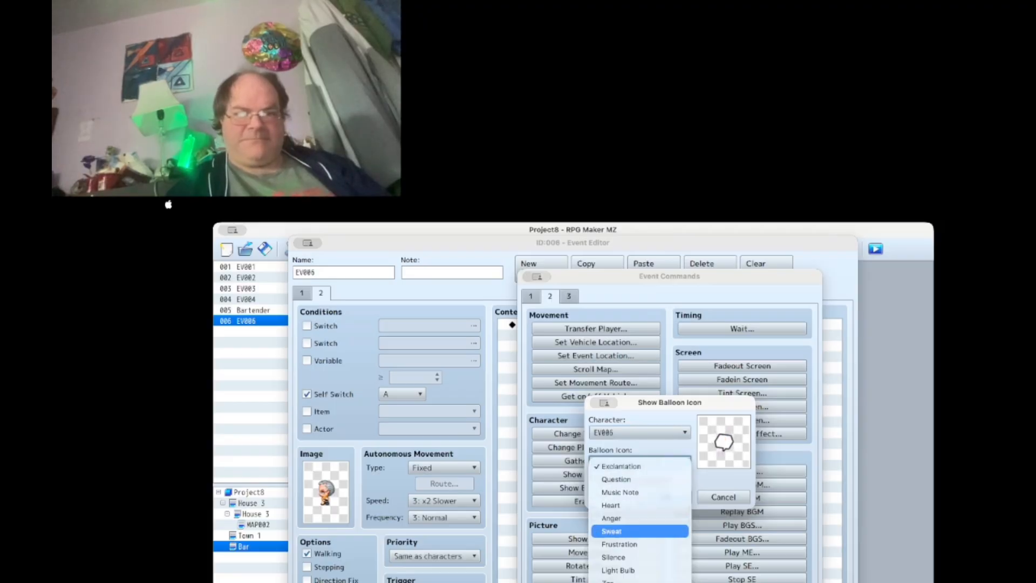
key(Return)
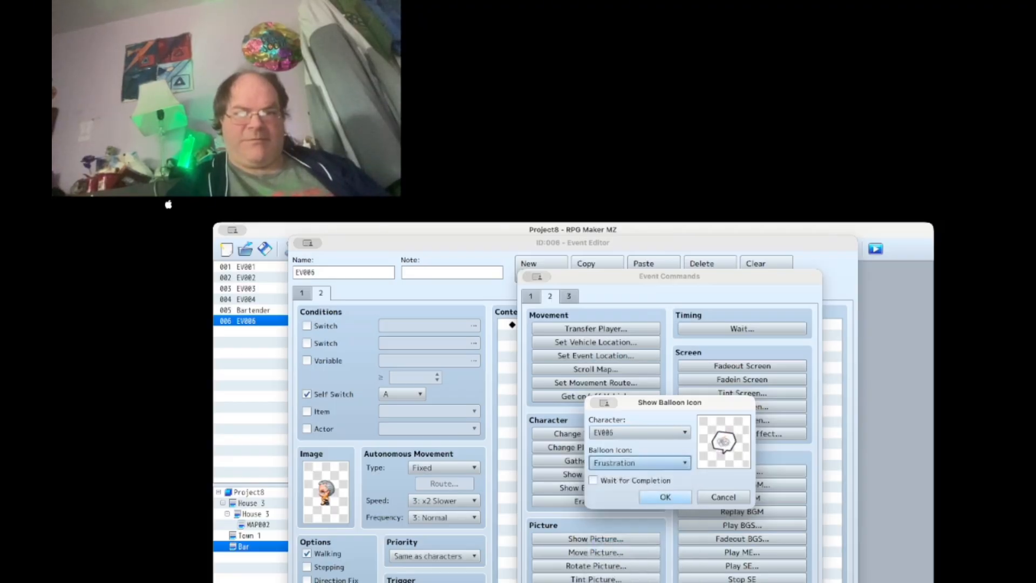
key(Return)
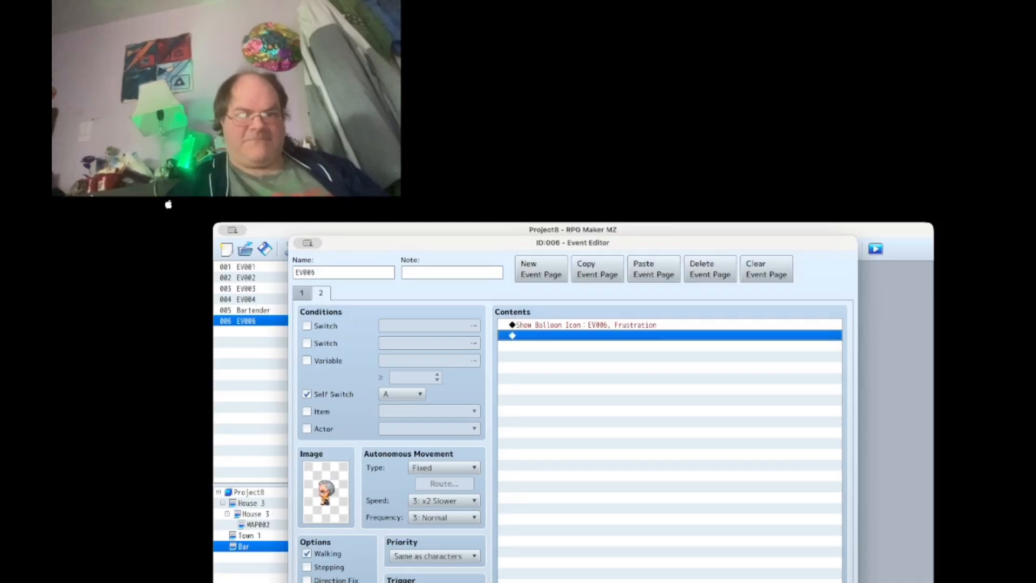
- At the end of event page 1, insert a Control Variables command that adds 1 to variable 0001 Glitches
key(Tab)
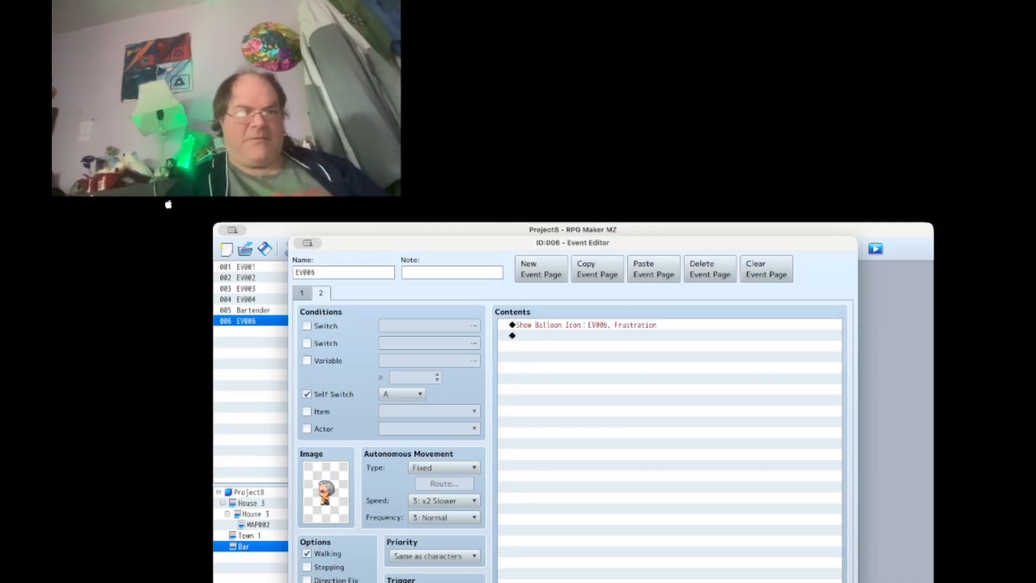
key(Left)
click(669, 432)
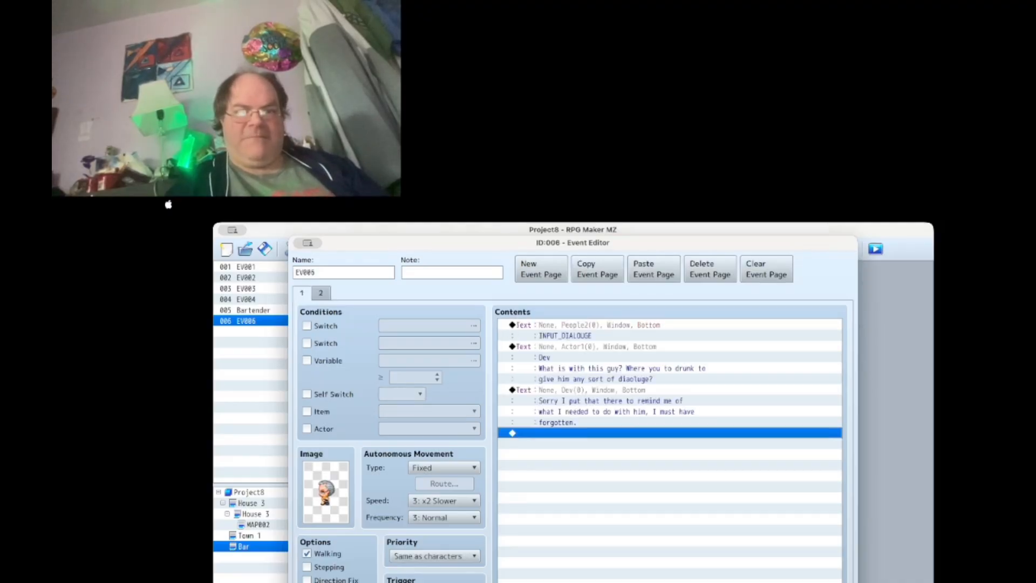
key(Return)
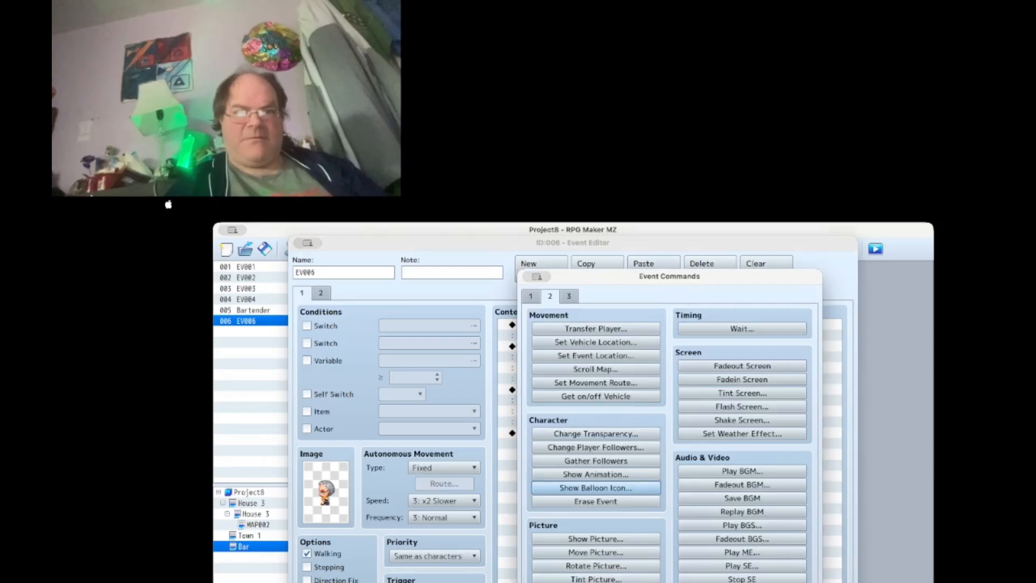
click(531, 296)
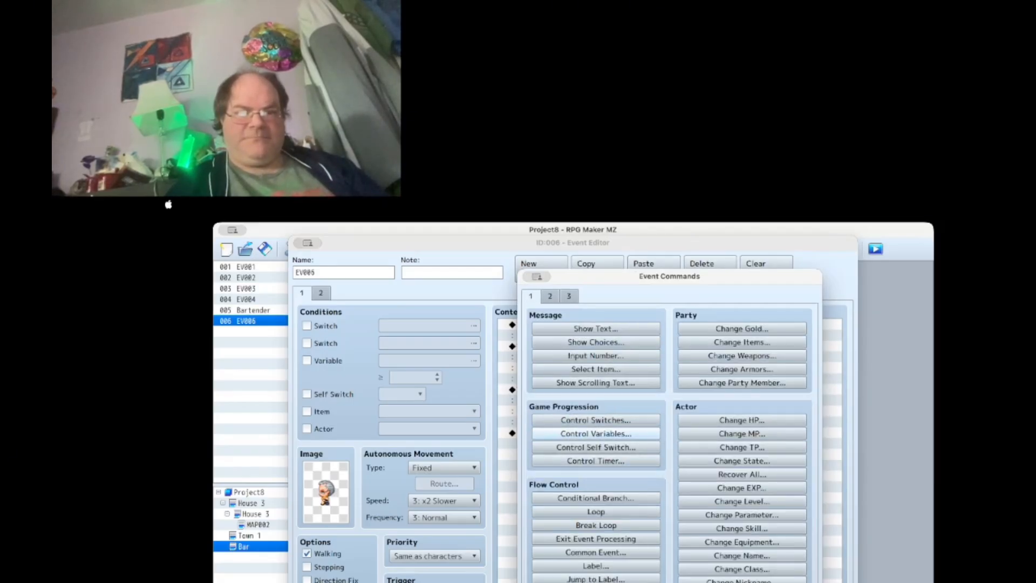
click(596, 433)
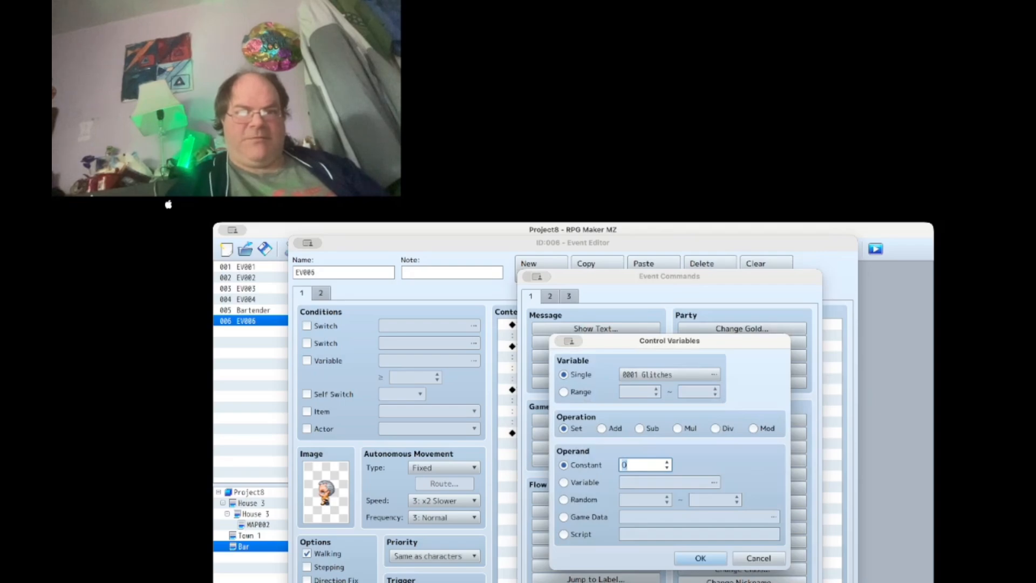
click(602, 429)
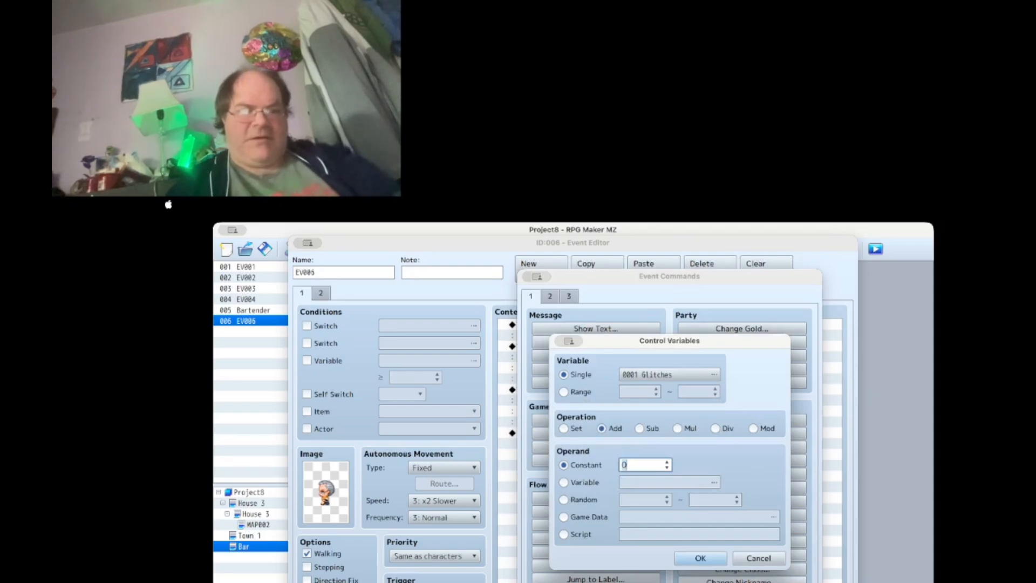
text(1)
key(Return)
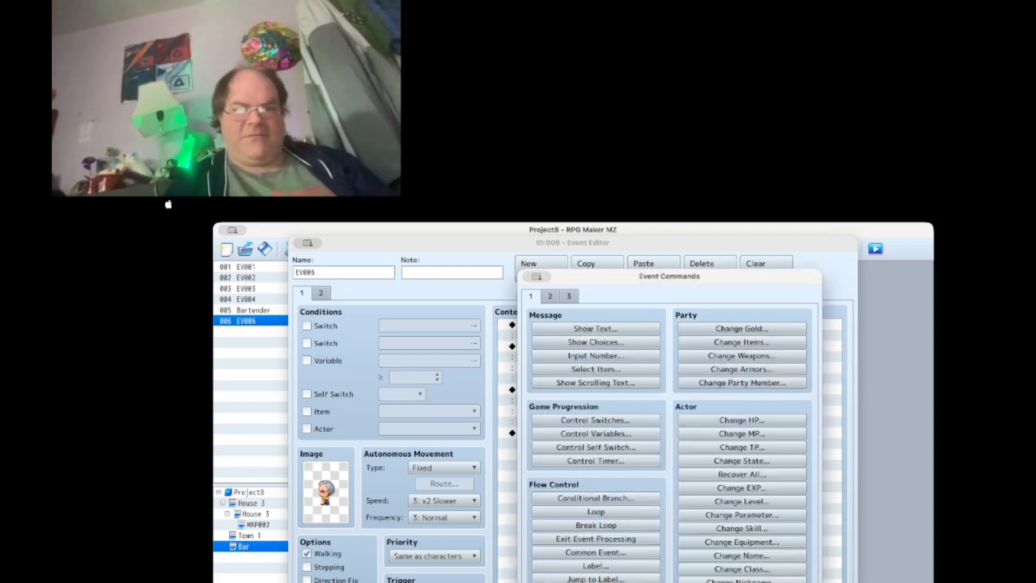
- Add a message without a face after the variable command on page 1, reading "You found \v[1] glitches"
double_click(595, 443)
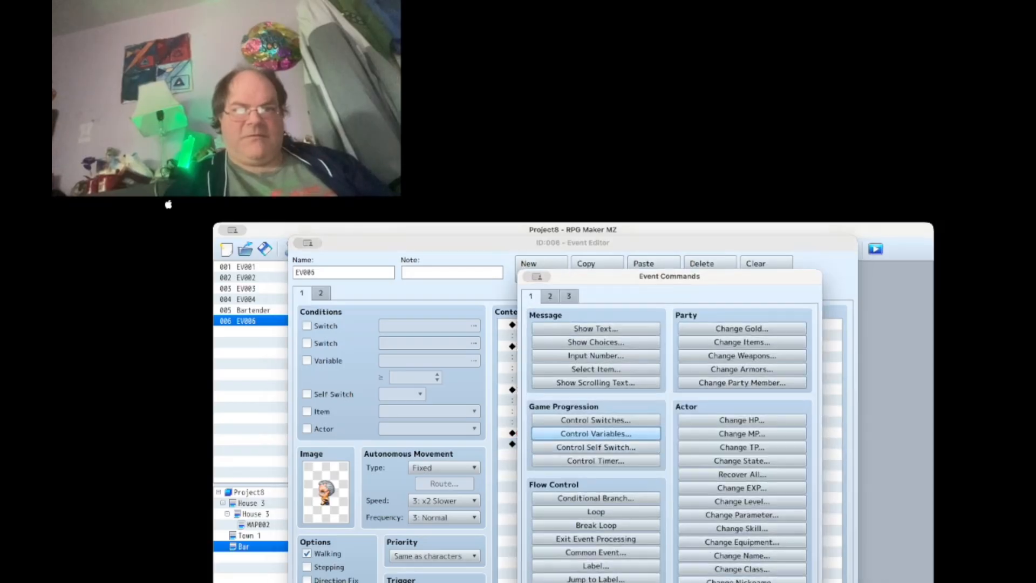
click(596, 328)
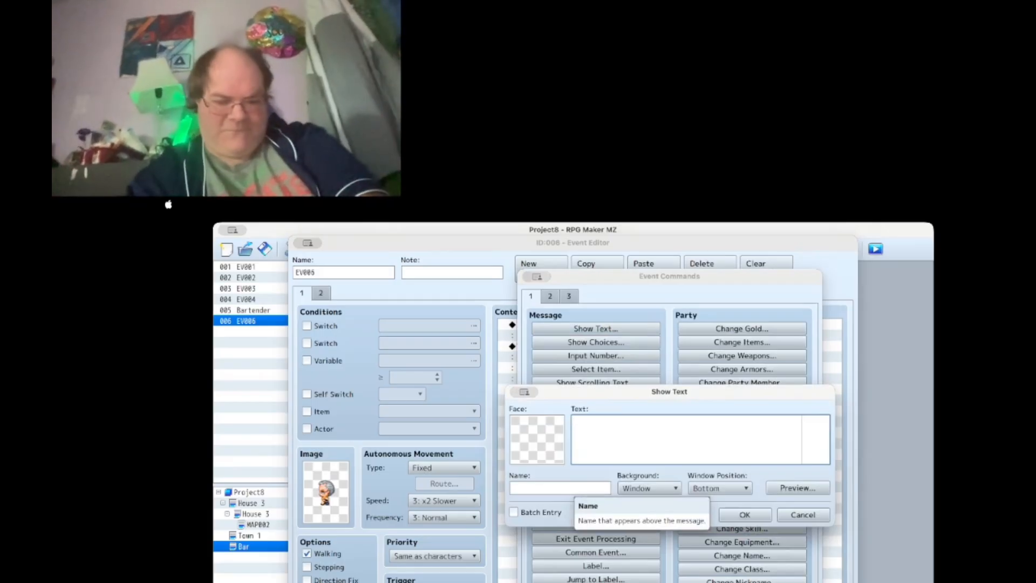
text(You found )
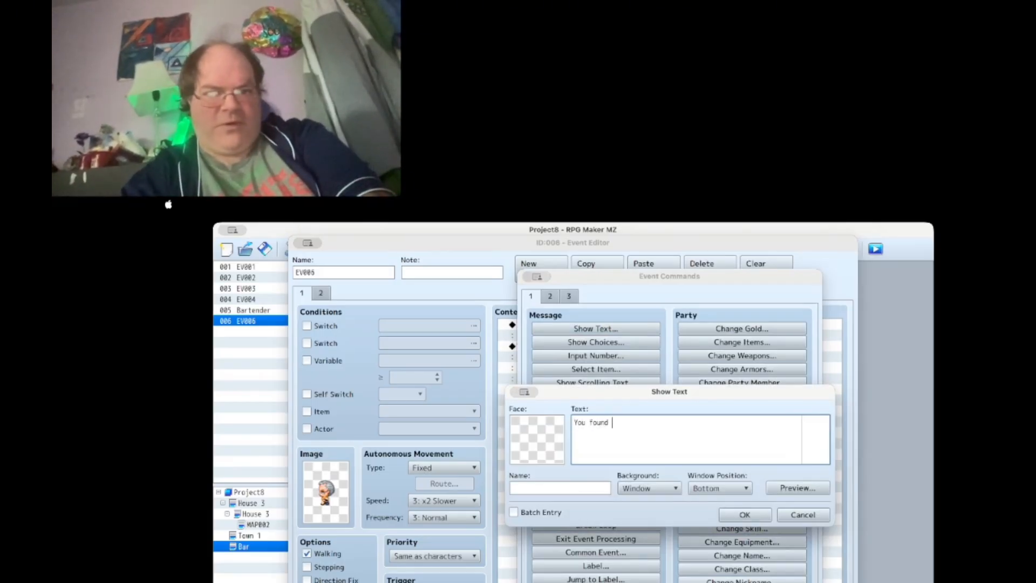
text(\)
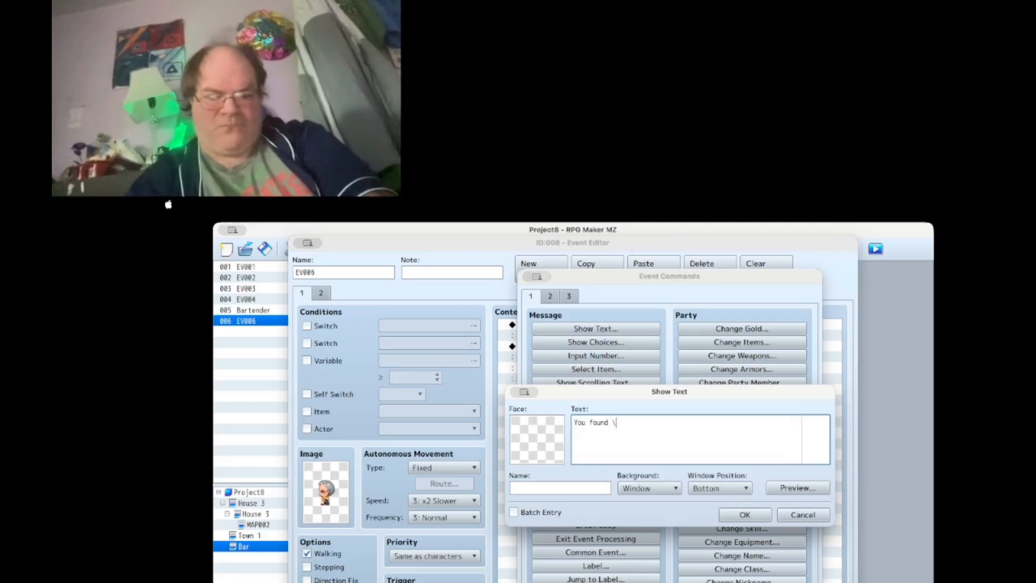
text(v)
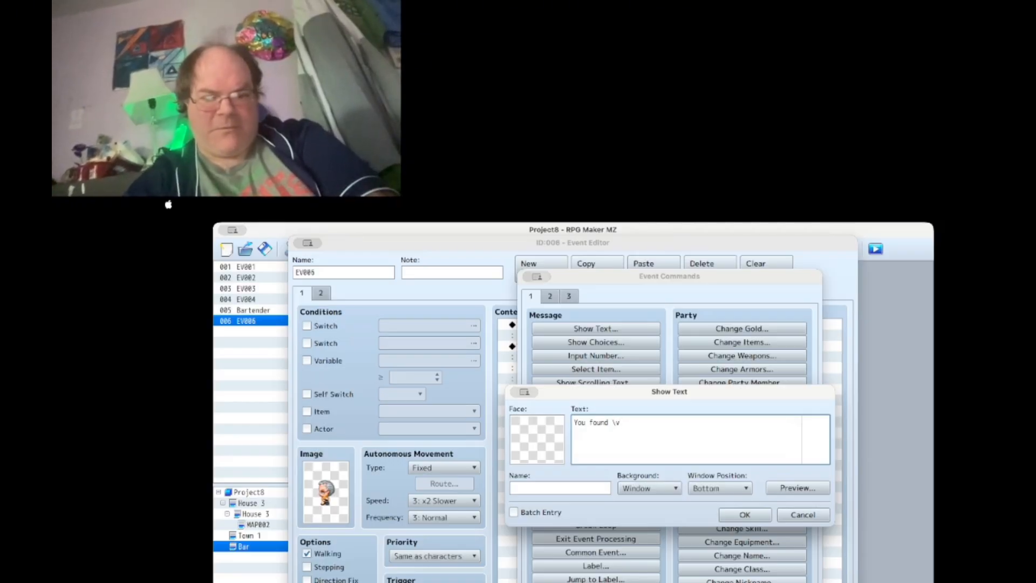
text([1])
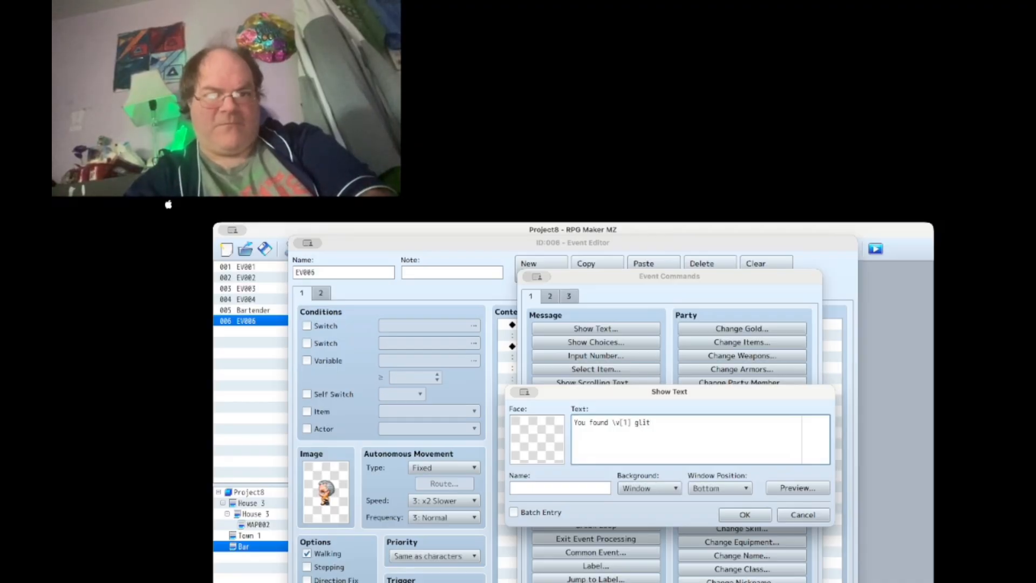
text(glitche)
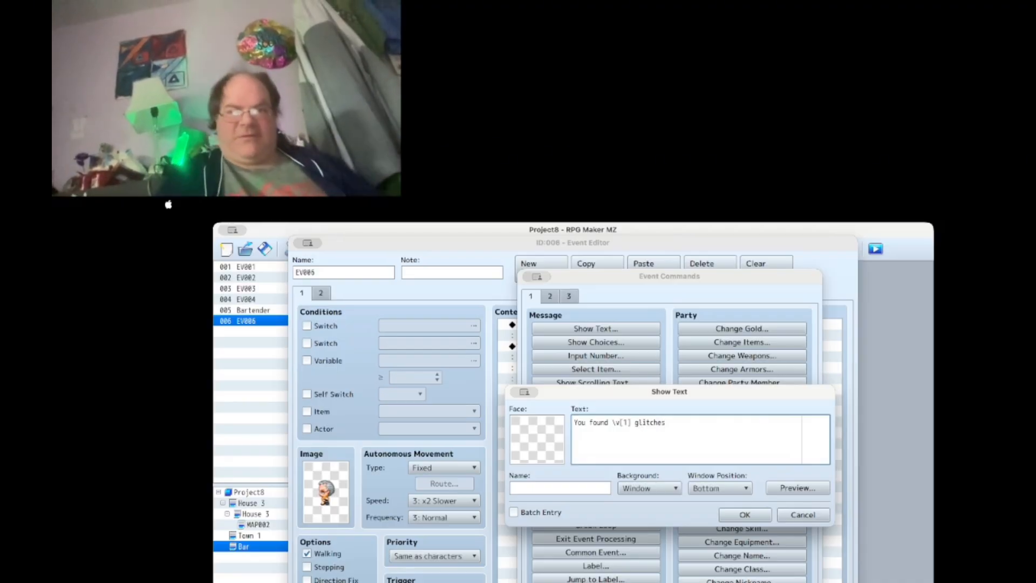
text(s)
click(745, 515)
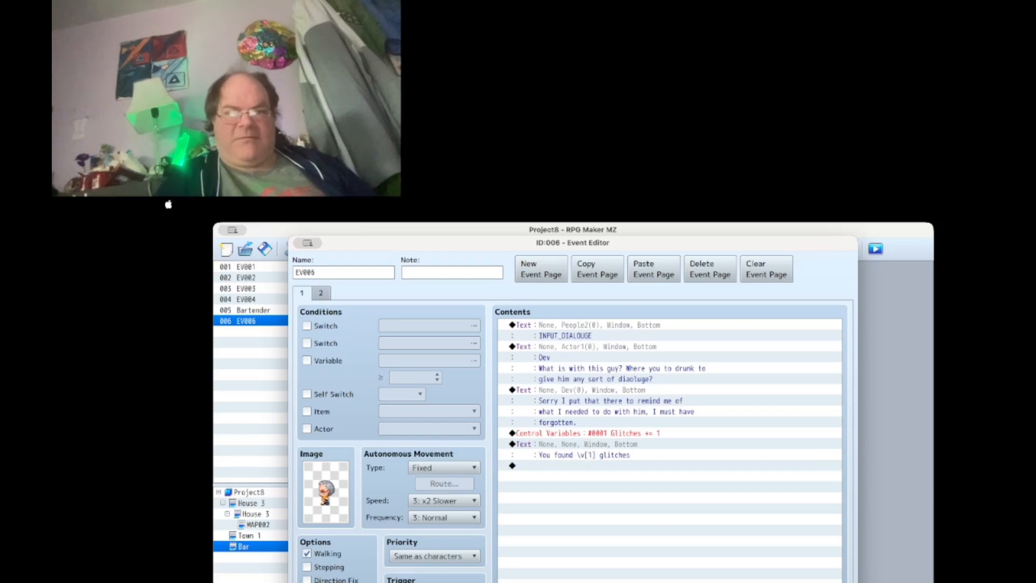
- End event page 1 with a Control Self Switch command that turns Self Switch A ON
double_click(567, 465)
click(578, 447)
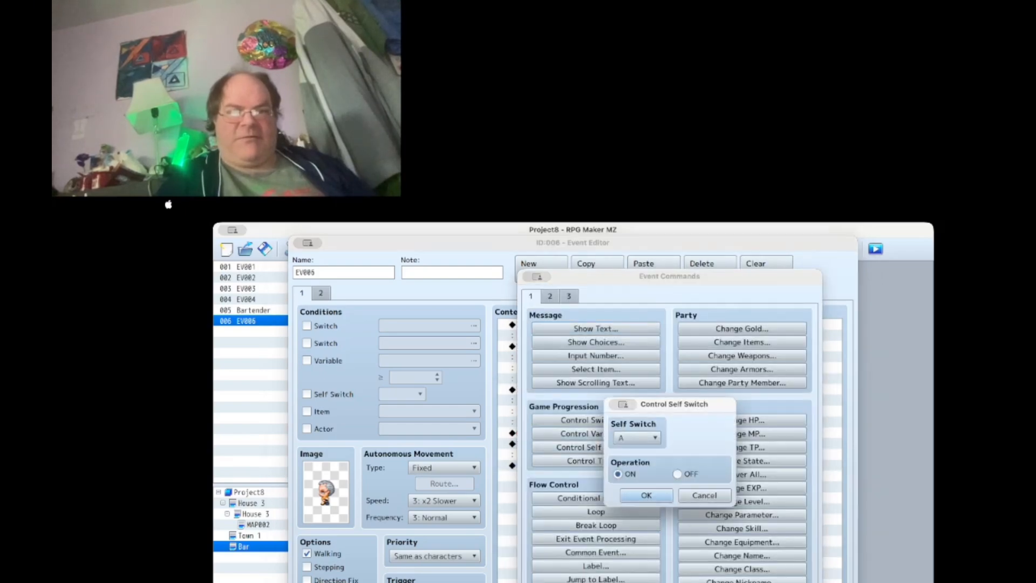
click(647, 495)
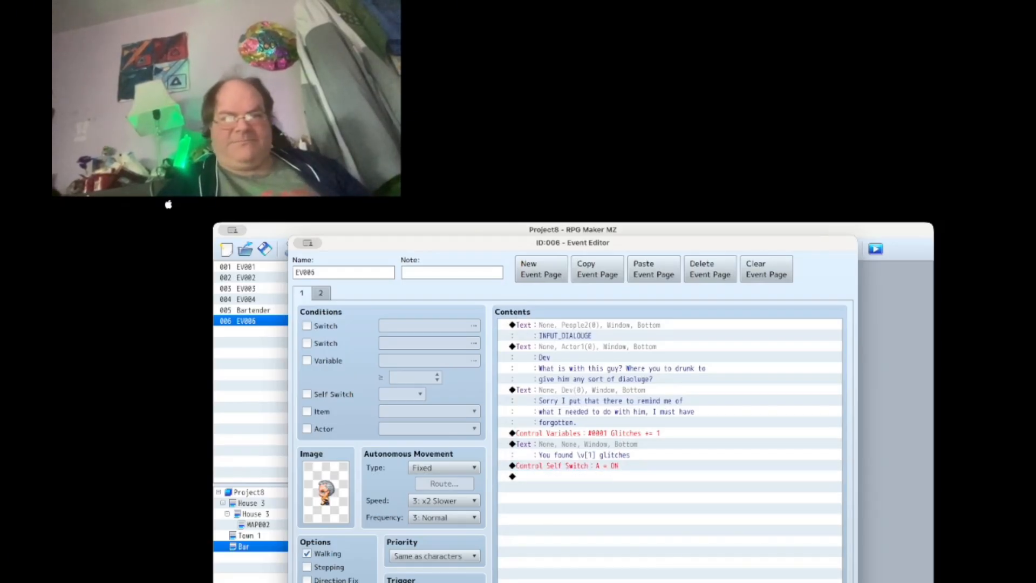
- Start a playtest of the game and advance through the whole opening conversation in the house
key(Return)
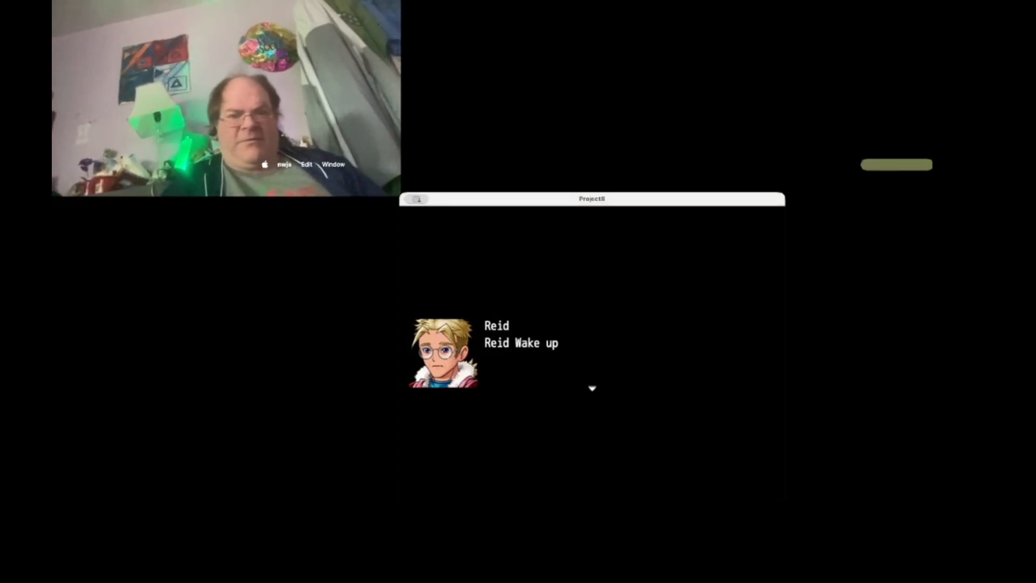
key(Return)
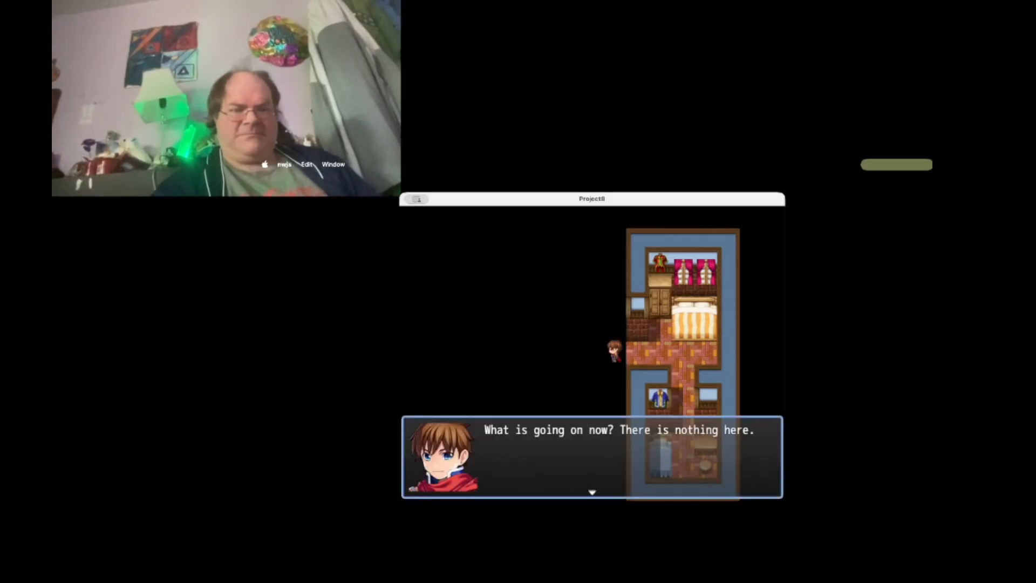
key(Return)
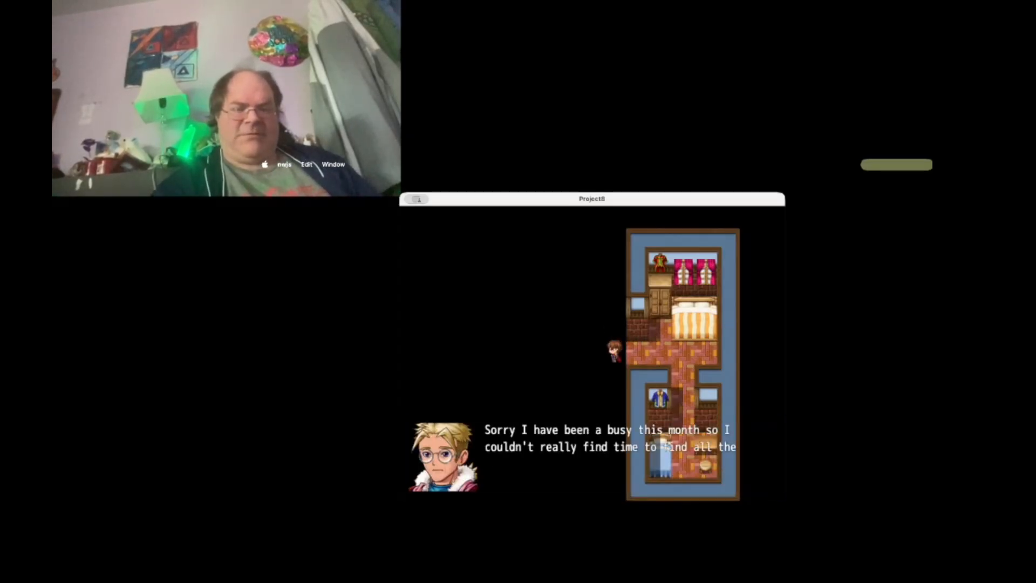
key(Return)
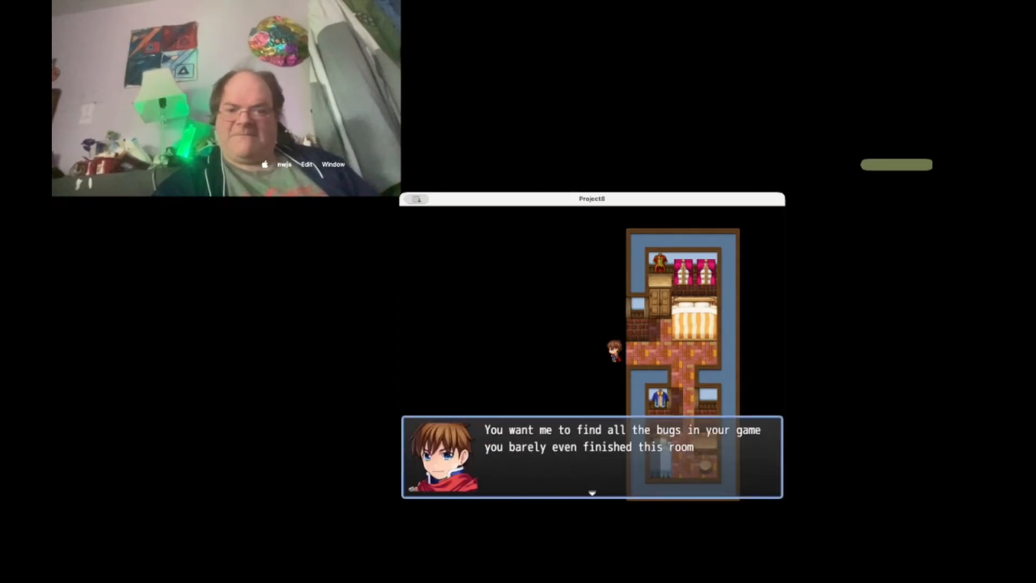
key(Return)
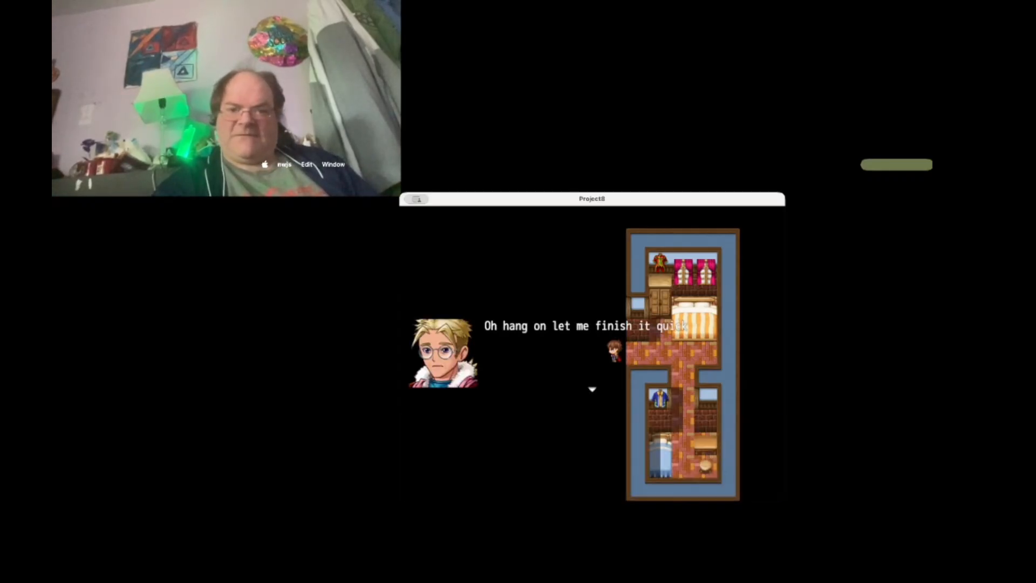
key(Return)
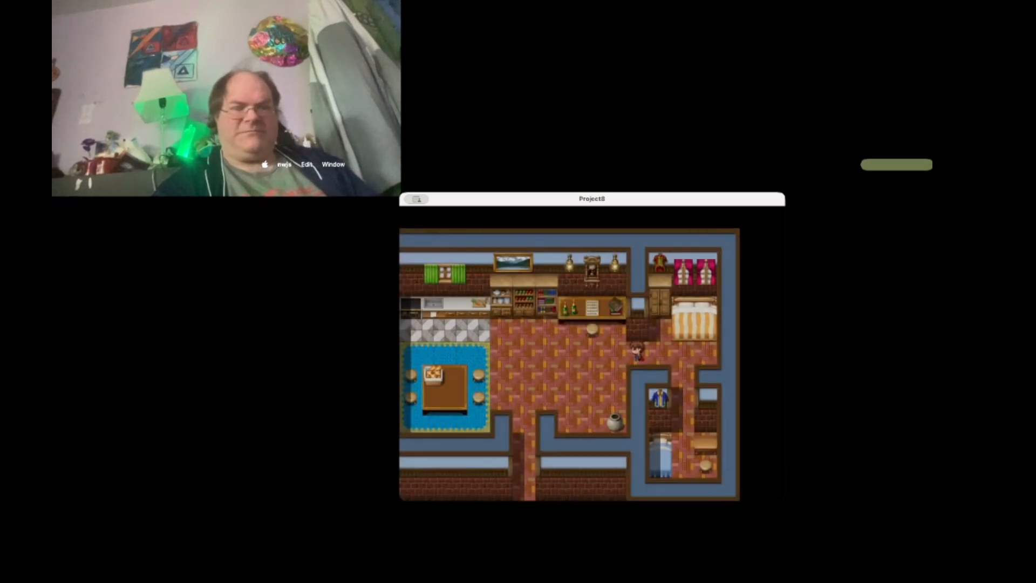
key(Return)
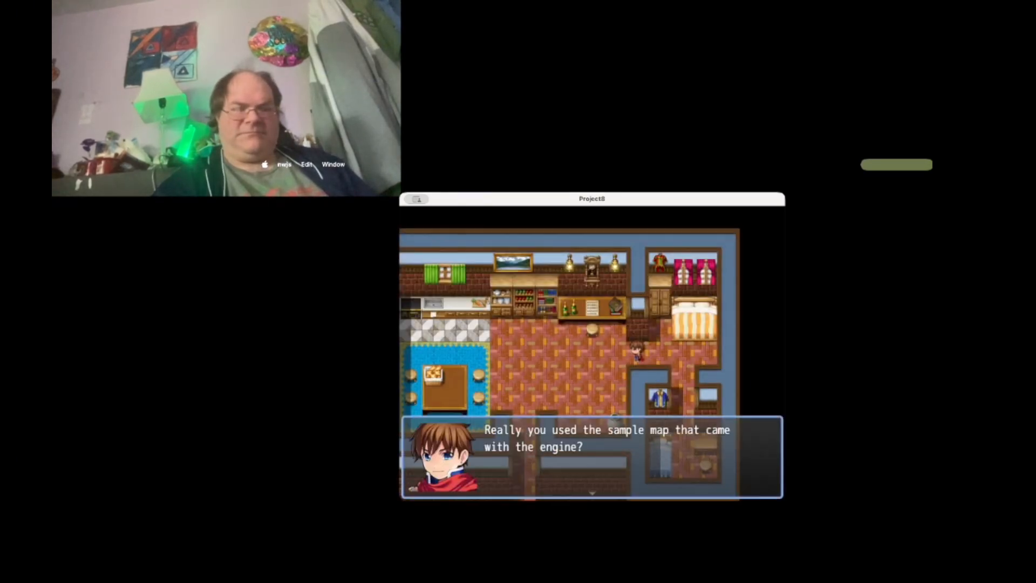
key(Return)
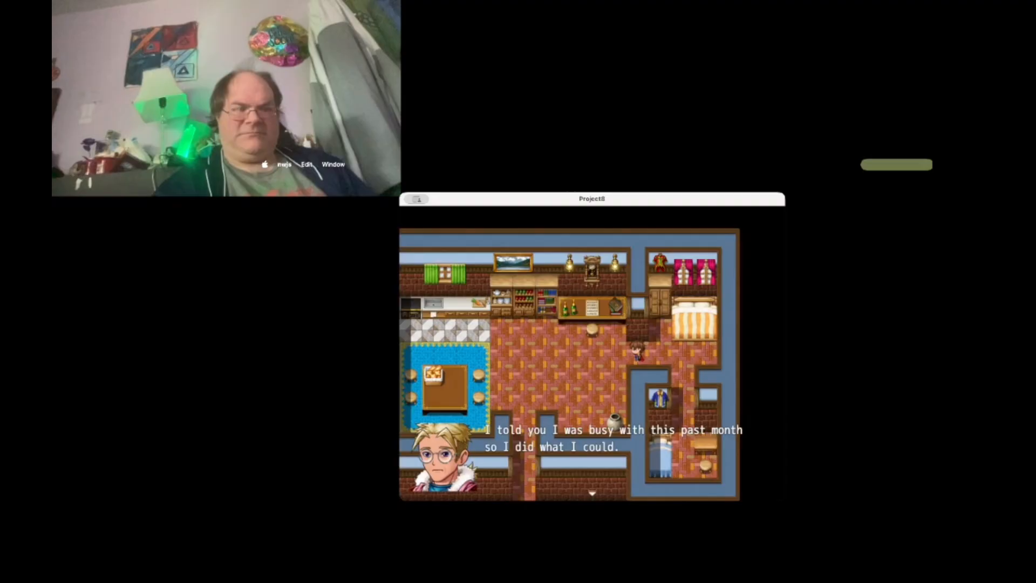
key(Return)
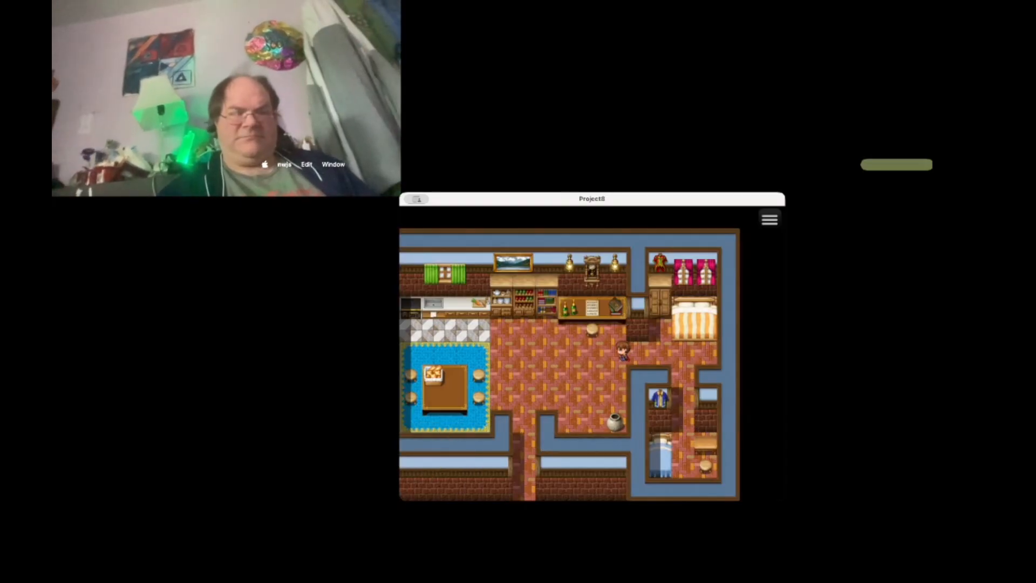
- Leave the house, walk down the stairs to the fountain plaza and interact with the townsperson there
key(Left)
key(Down)
key(Left)
key(Down)
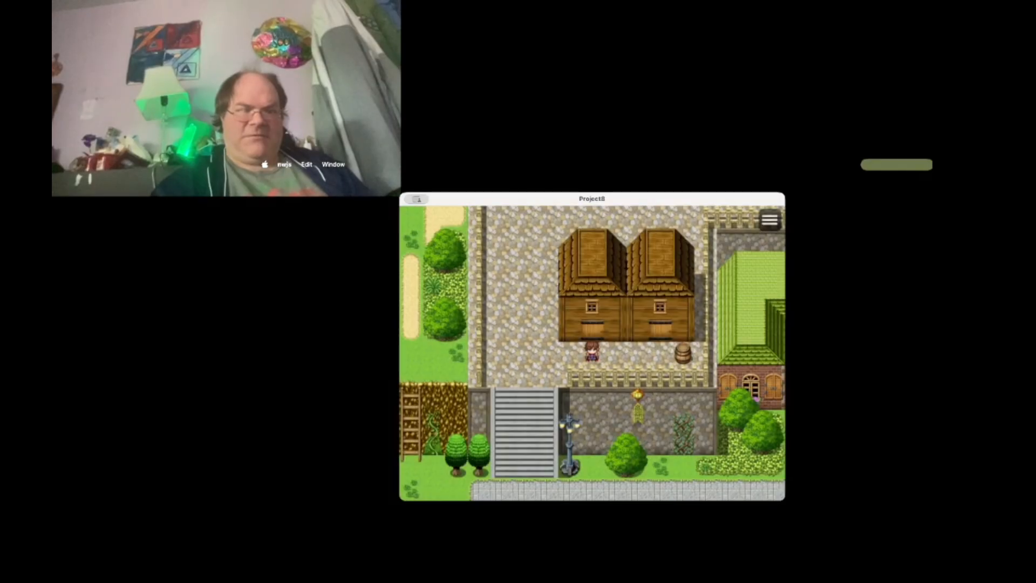
key(Left)
key(Down)
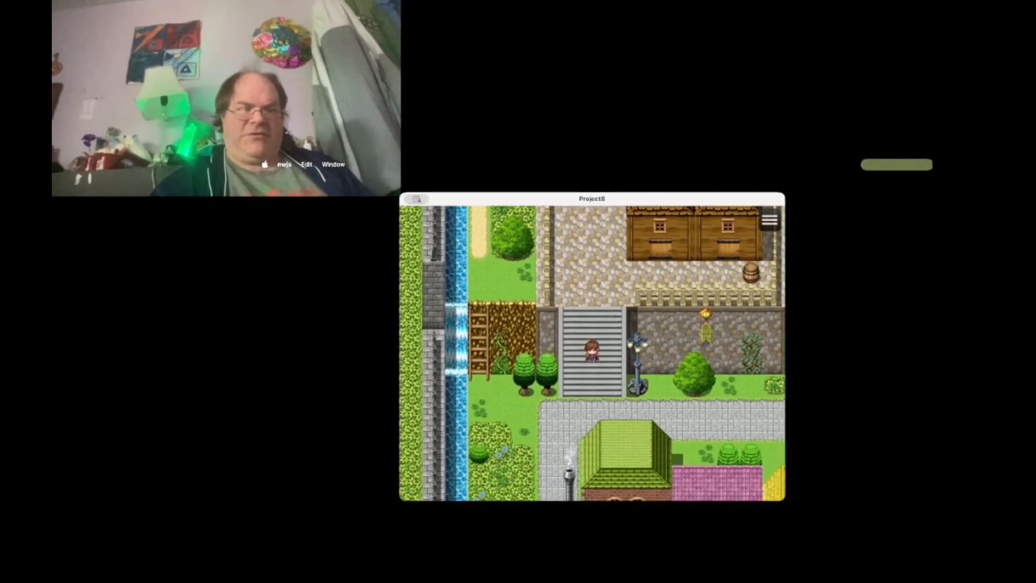
key(Down)
key(Right)
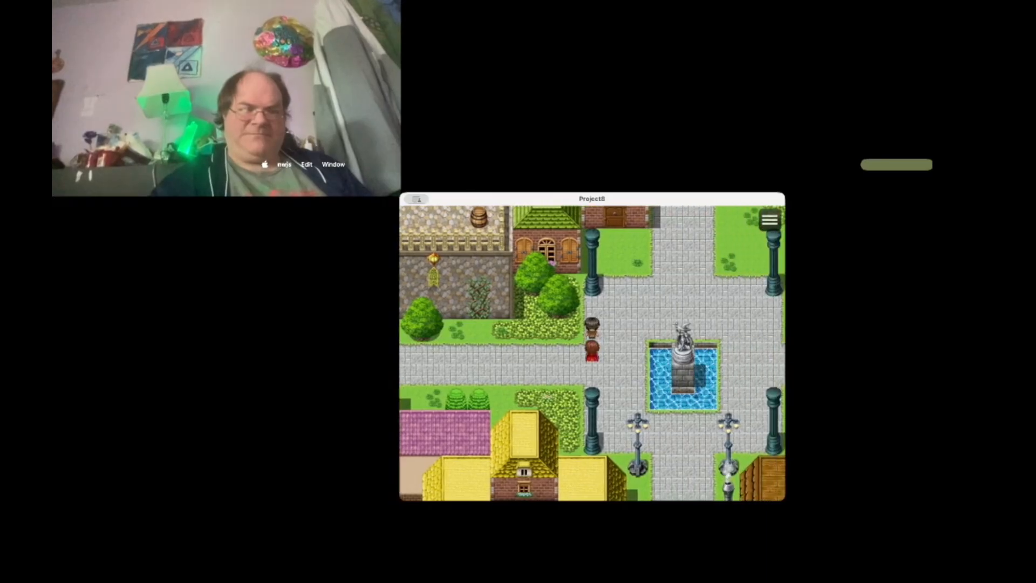
key(Return)
key(Return)
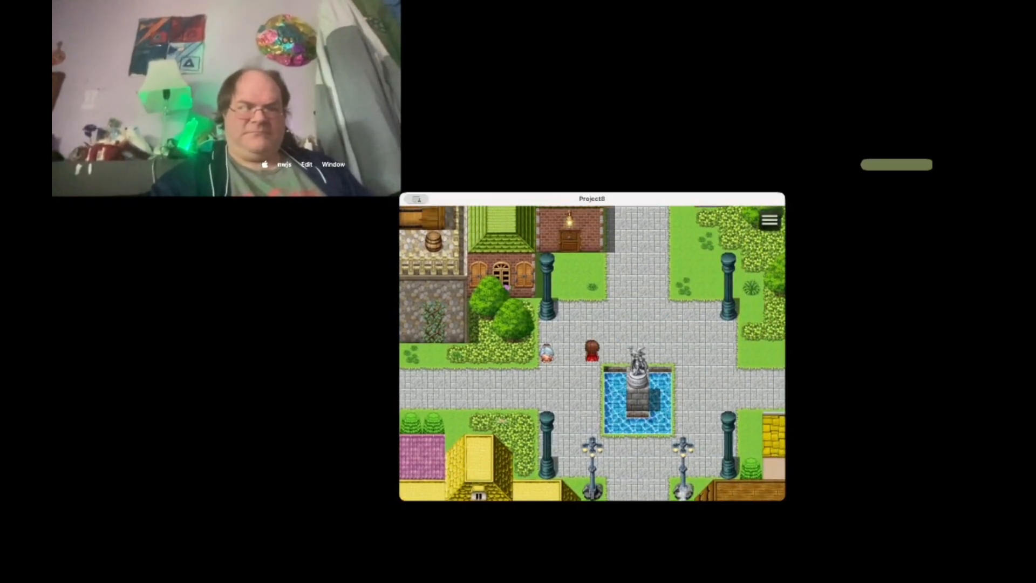
- Walk past the fountain to the lower street and enter the wooden bar building
key(Right)
key(Up)
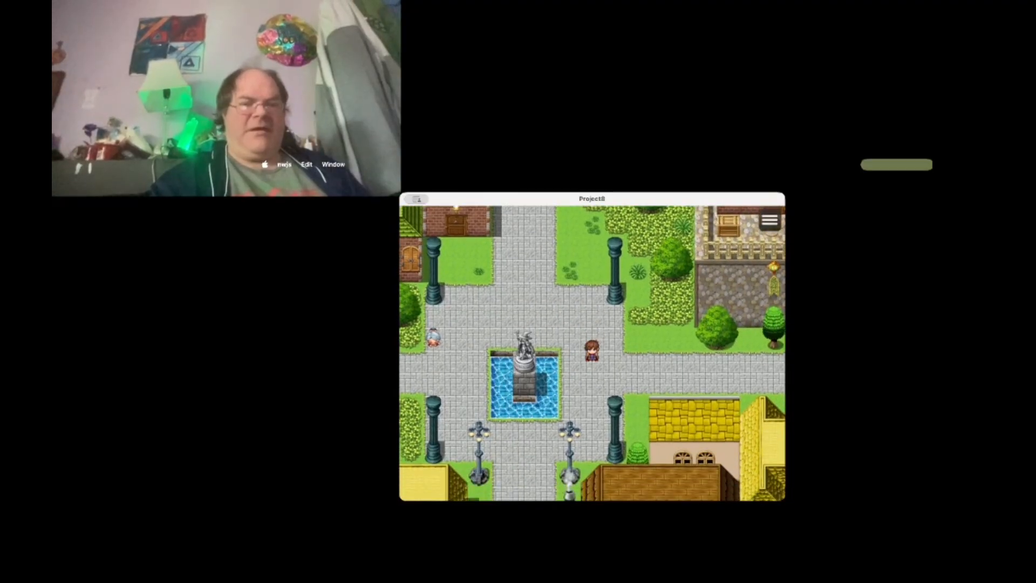
key(Down)
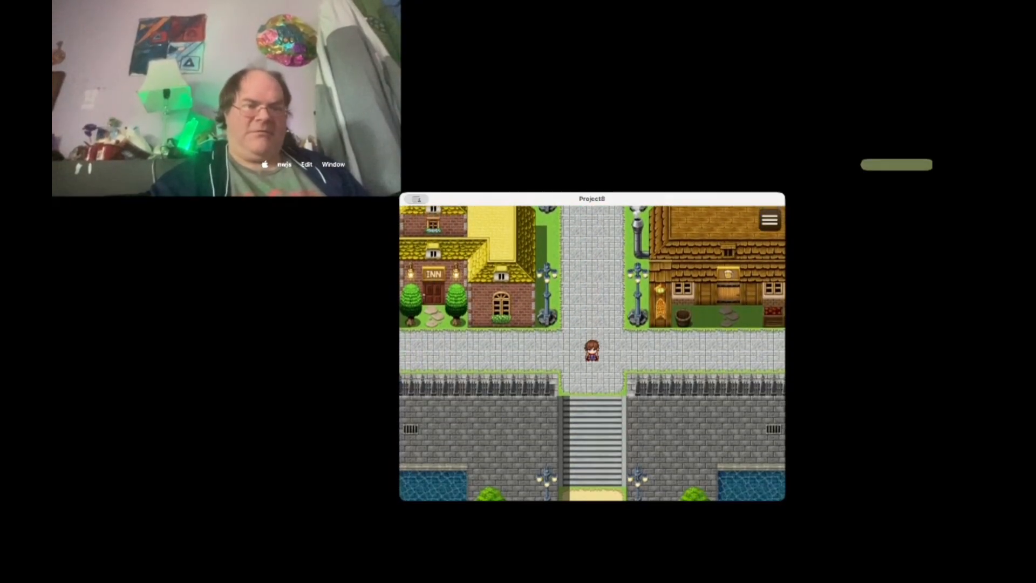
key(Right)
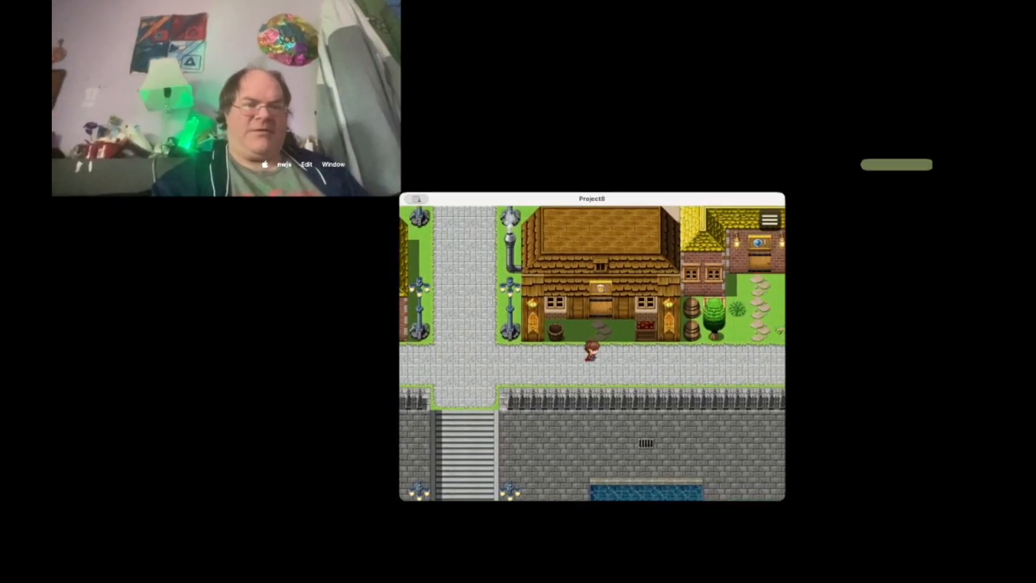
key(Up)
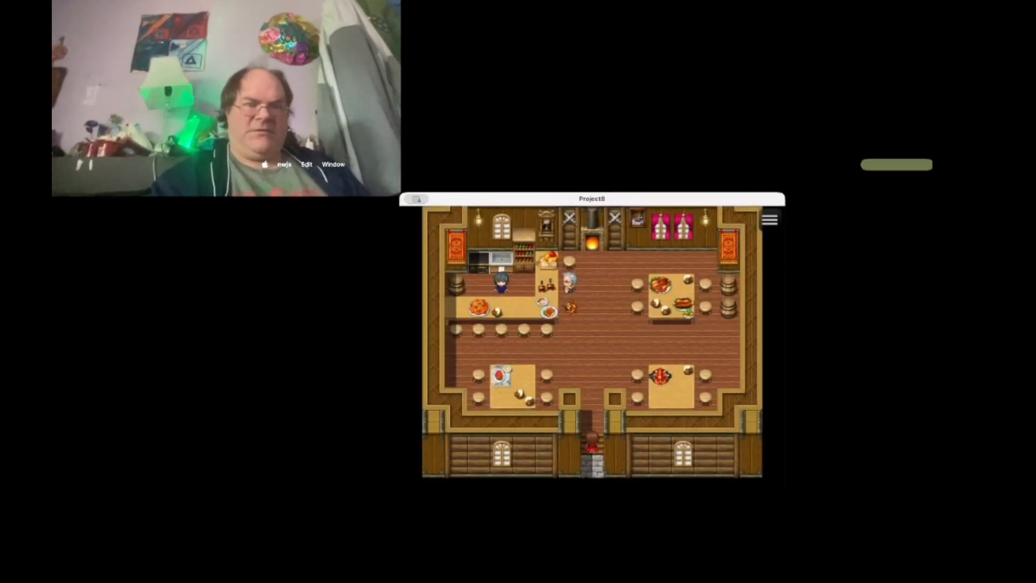
- Approach the old customer beside the bar counter and play through his full dialogue, including the glitch count message
key(Up)
key(Left)
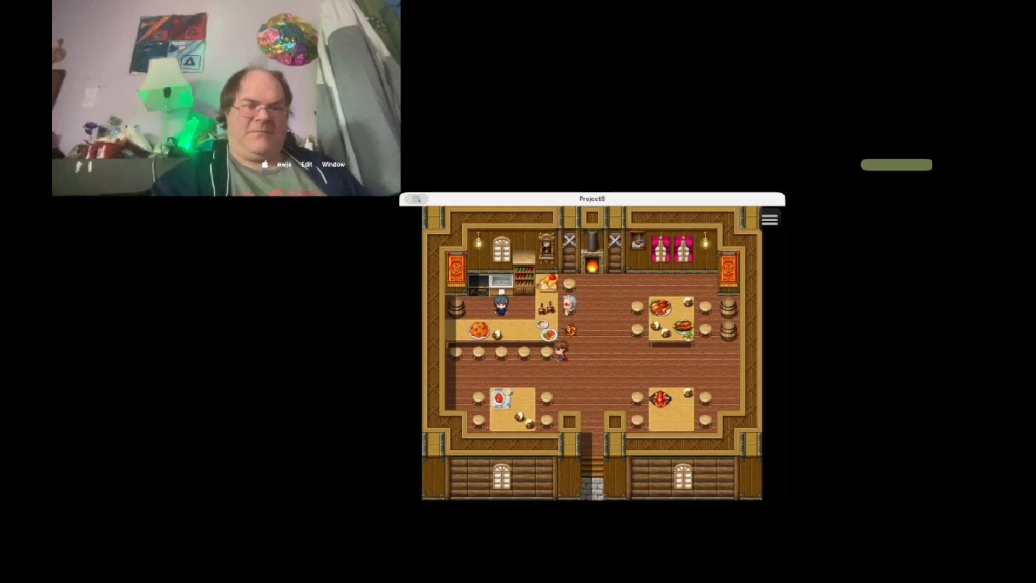
key(Right)
key(Right)
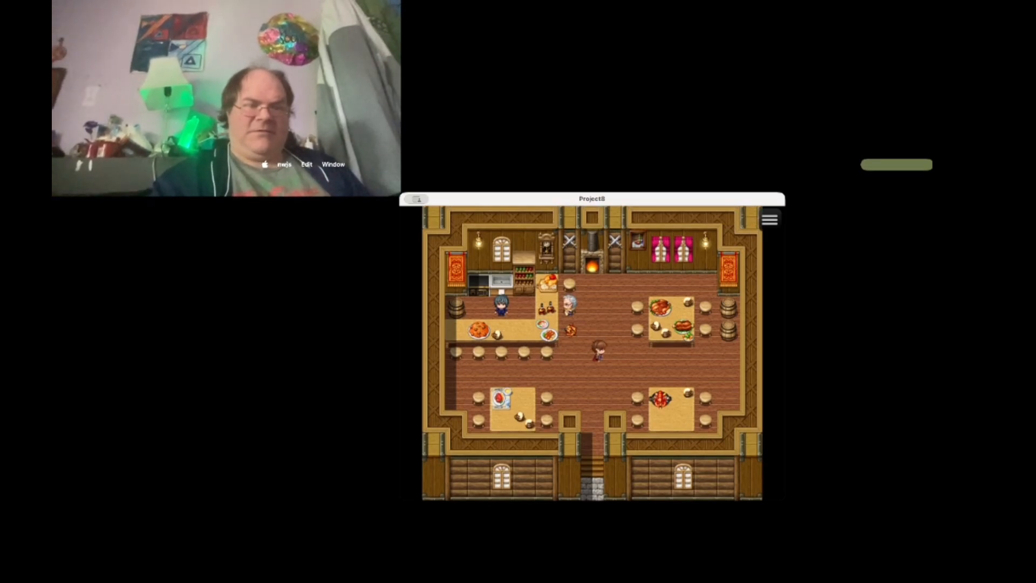
key(Up)
key(Return)
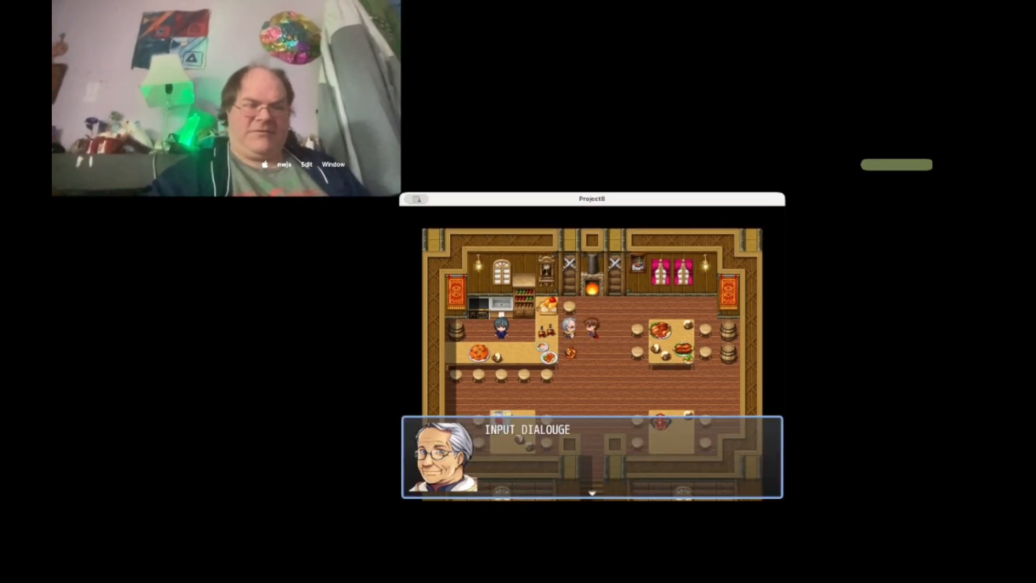
key(Return)
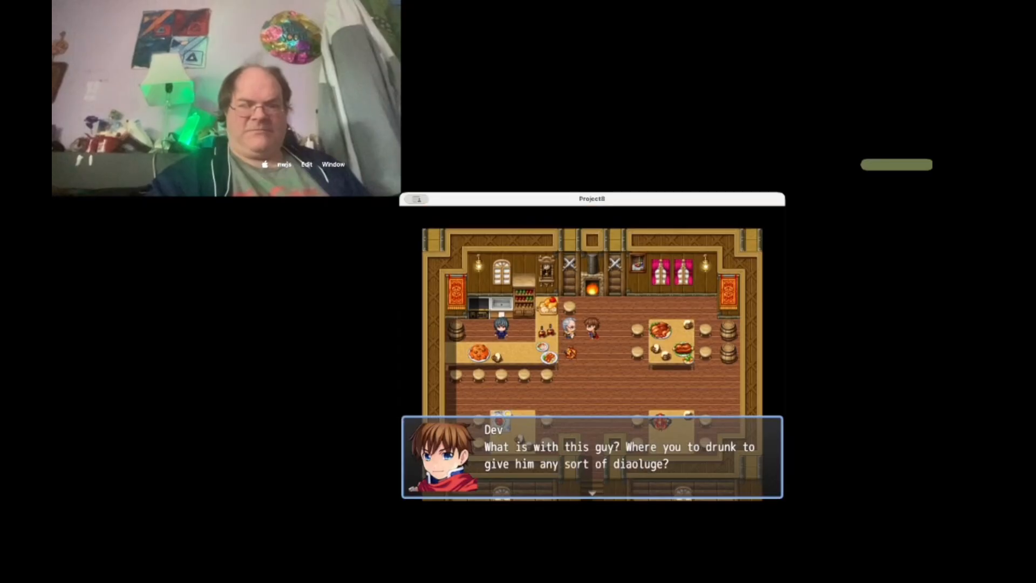
key(Return)
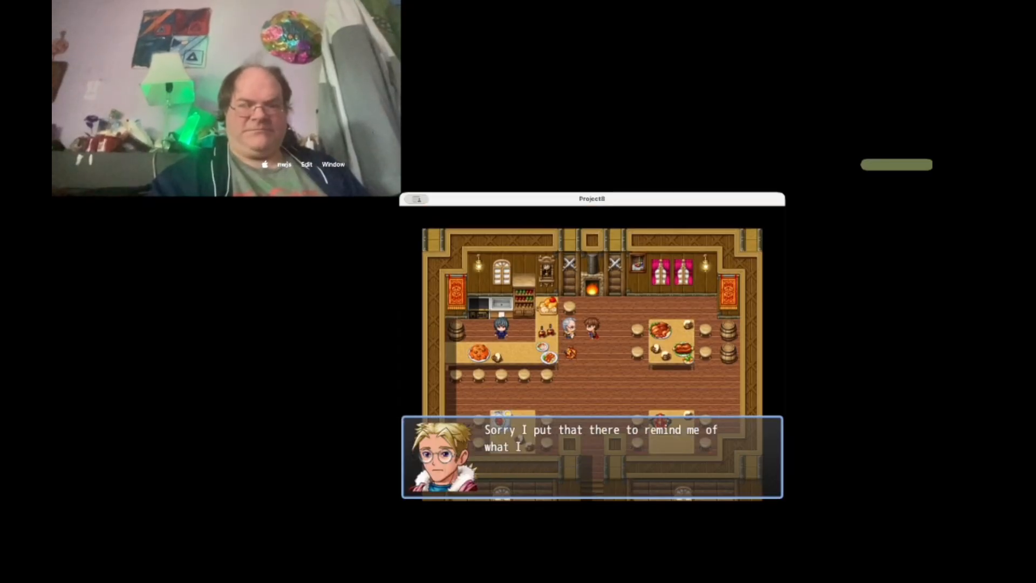
key(Return)
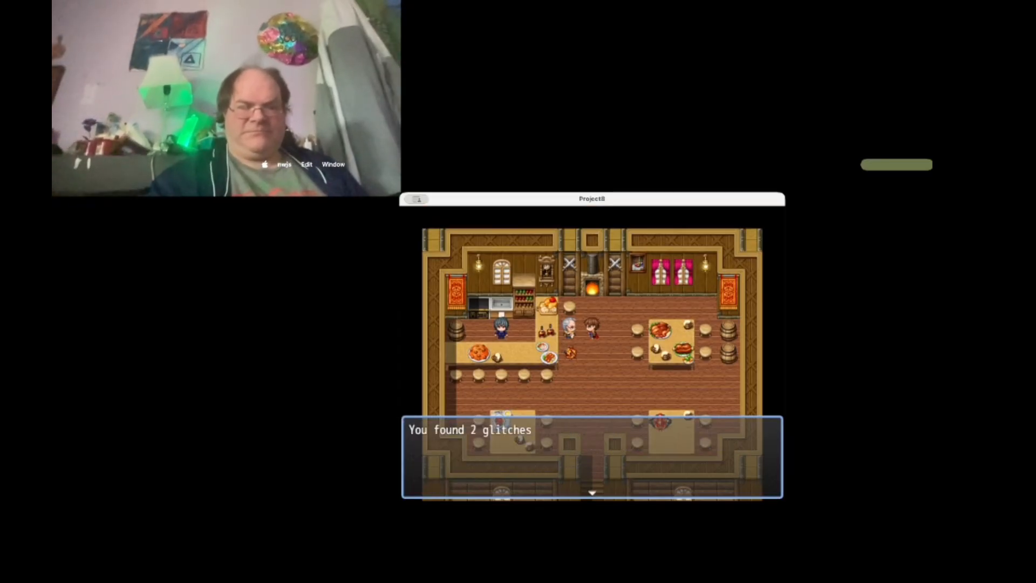
key(Return)
- Talk to the bartender across the counter, advance through his conversation, and quit the playtest
key(Down)
key(Left)
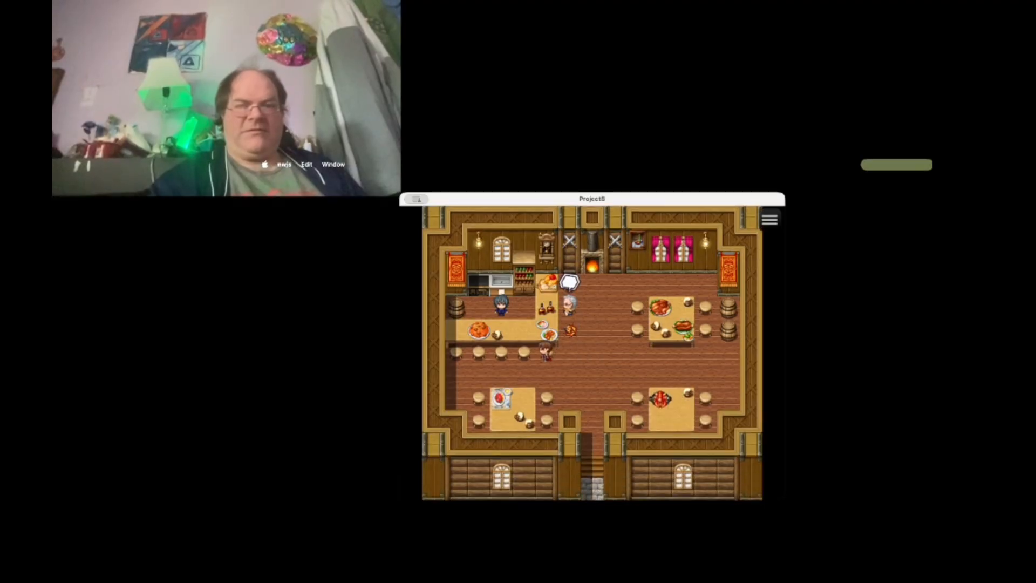
key(Right)
key(Up)
key(Return)
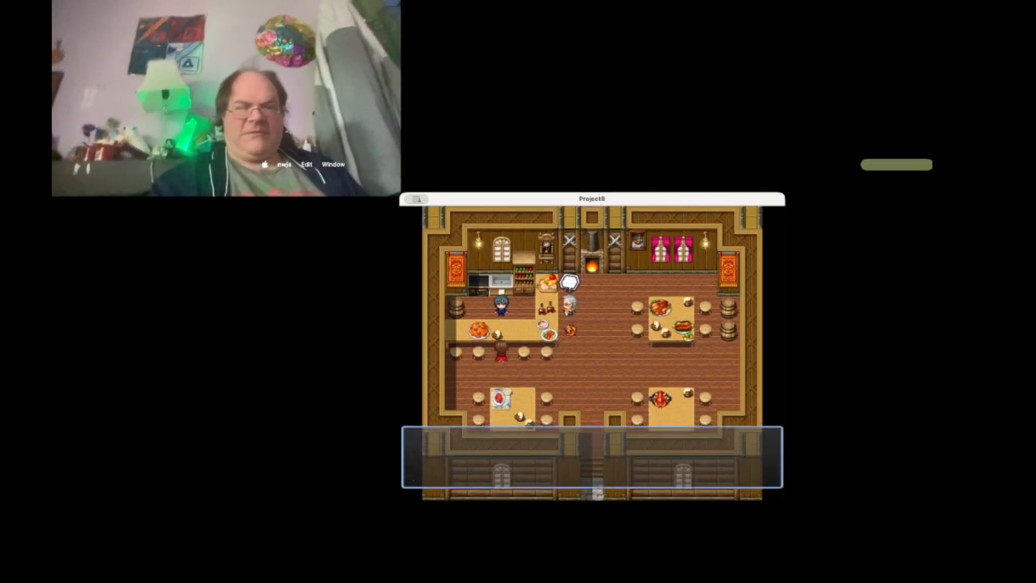
key(Return)
key(Return)
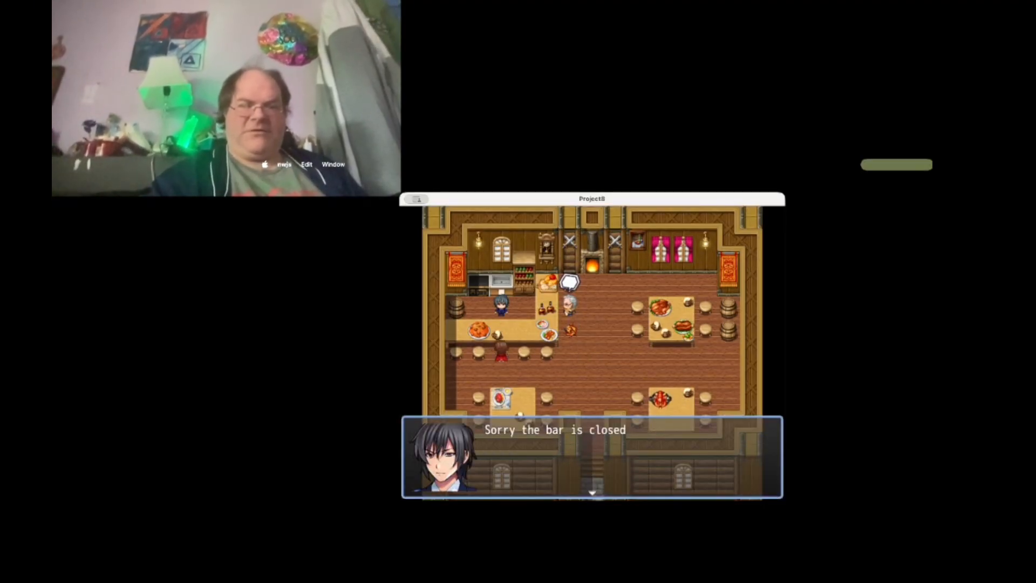
key(Return)
key(Return)
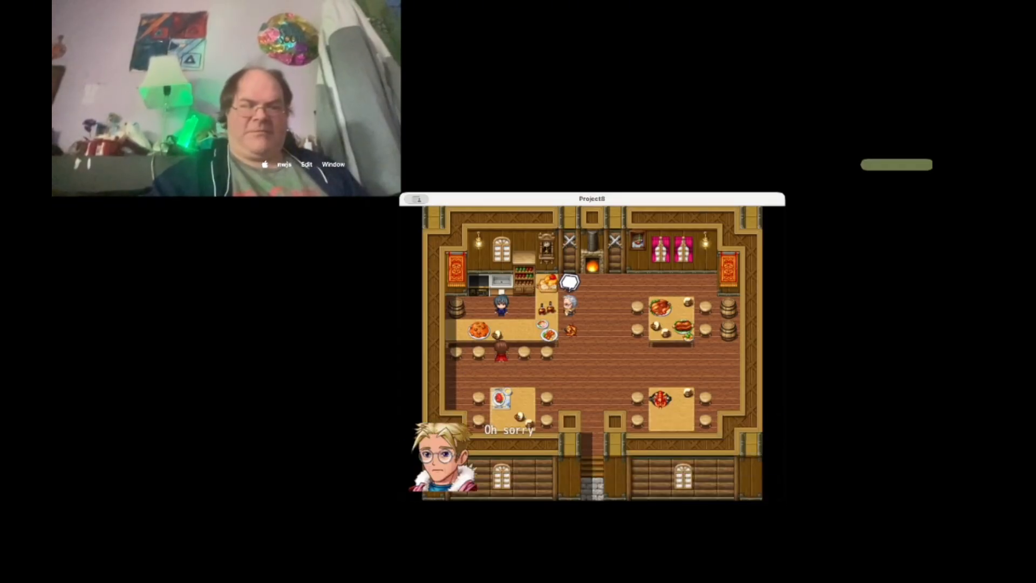
key(Return)
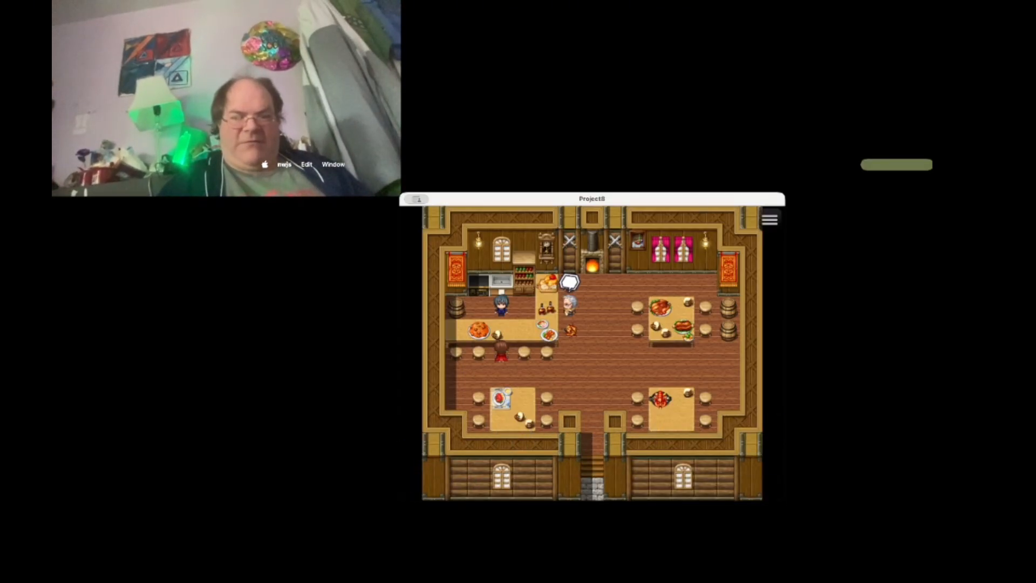
key(super+q)
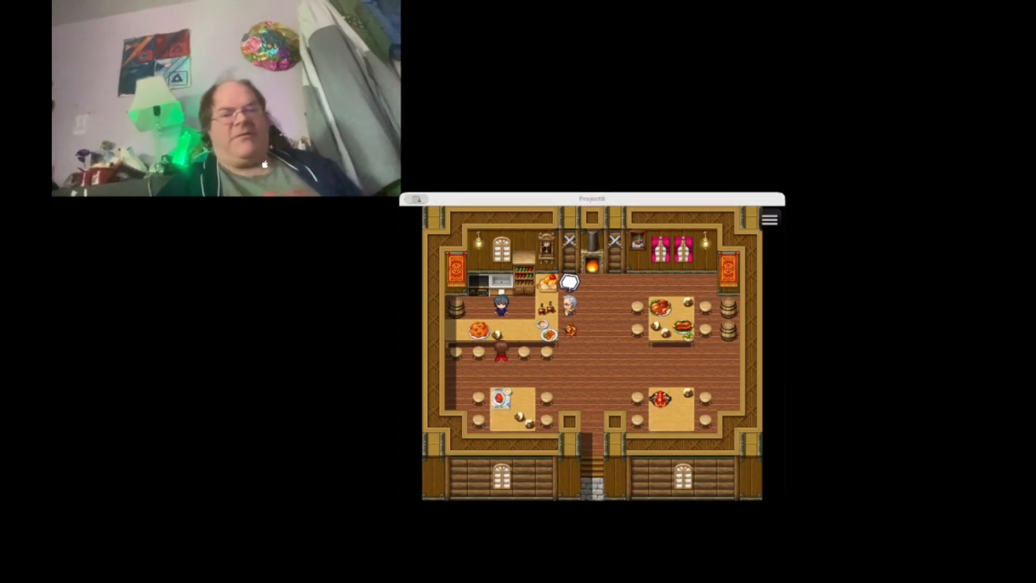